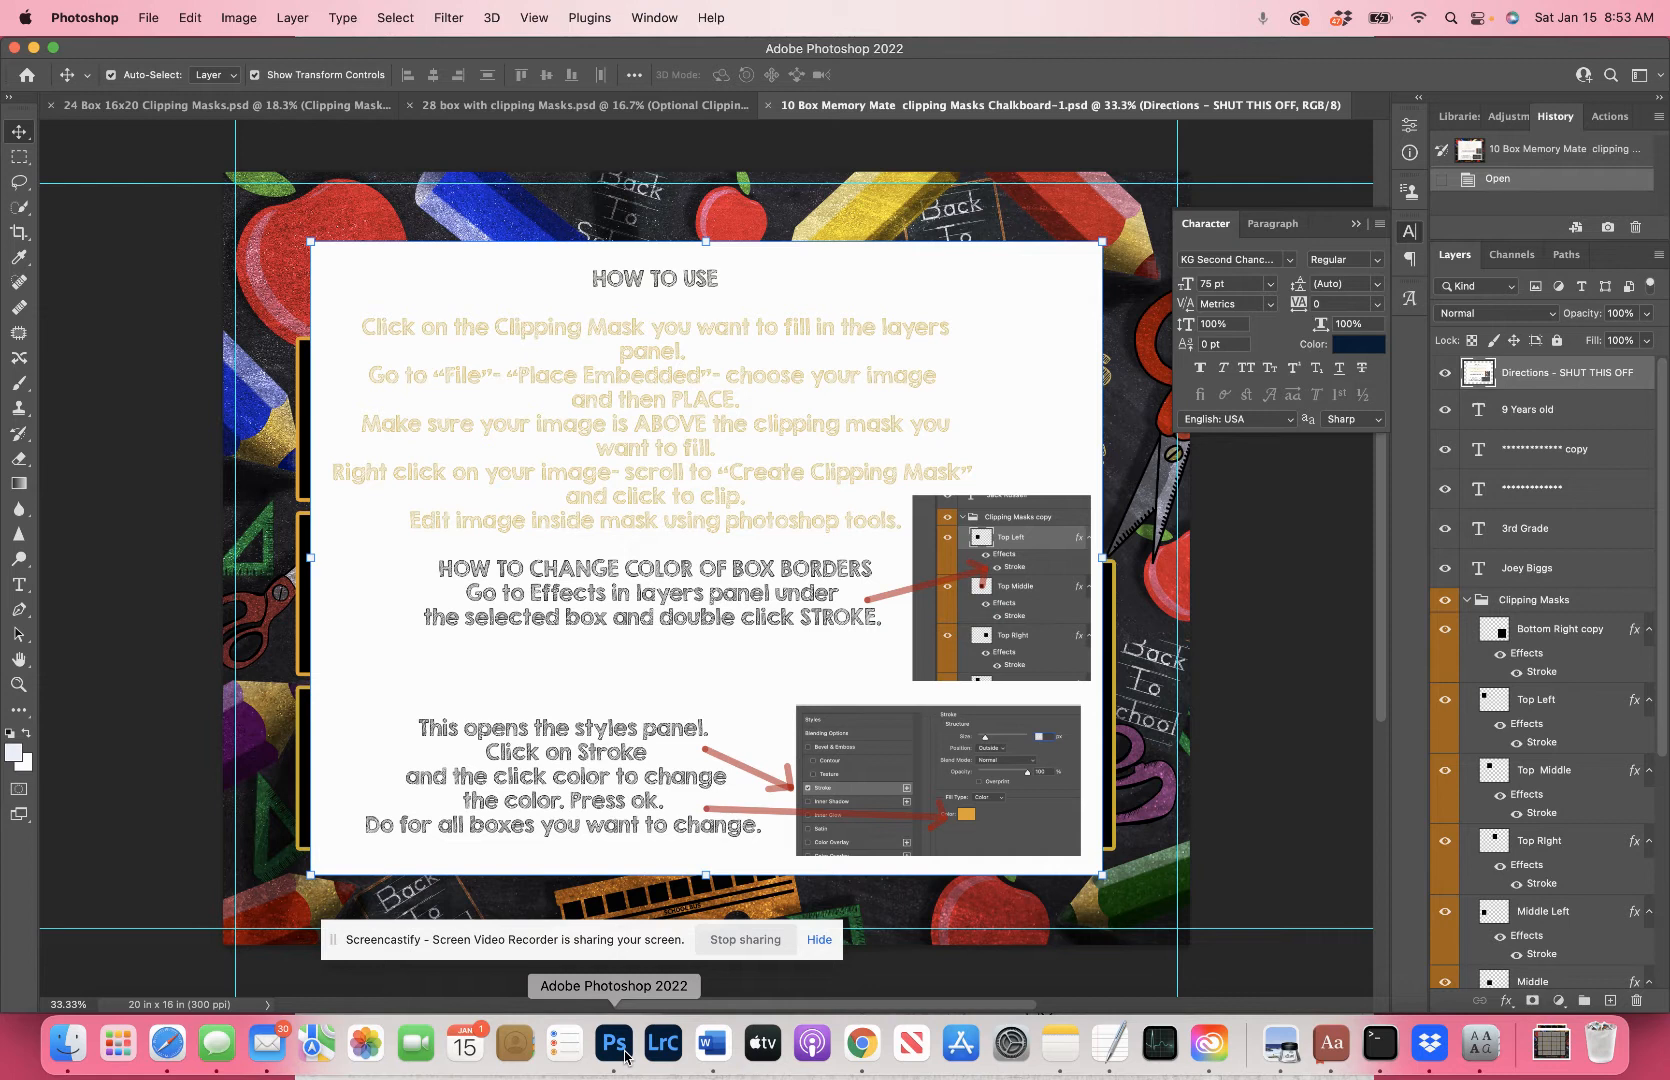
Step: Switch to Chrome, show the PhotoBoxDesignsShop Etsy page and enter photoboxdesigns.com as the address
click(857, 1046)
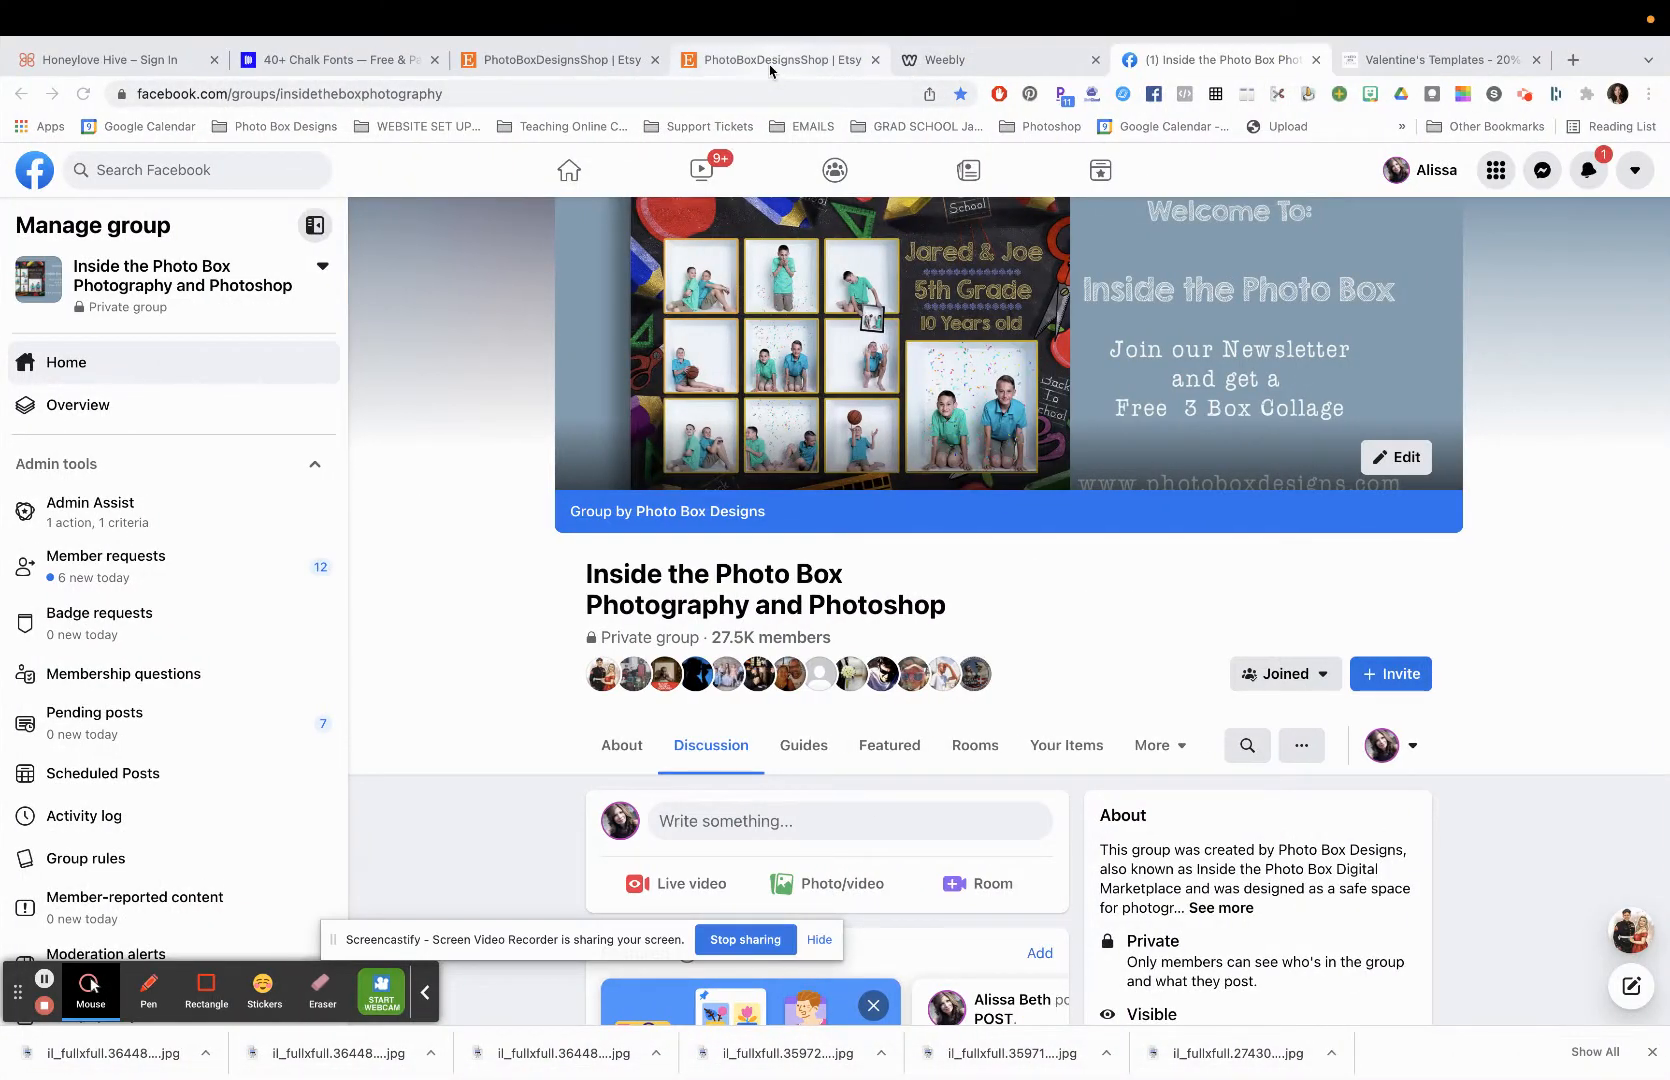
click(601, 69)
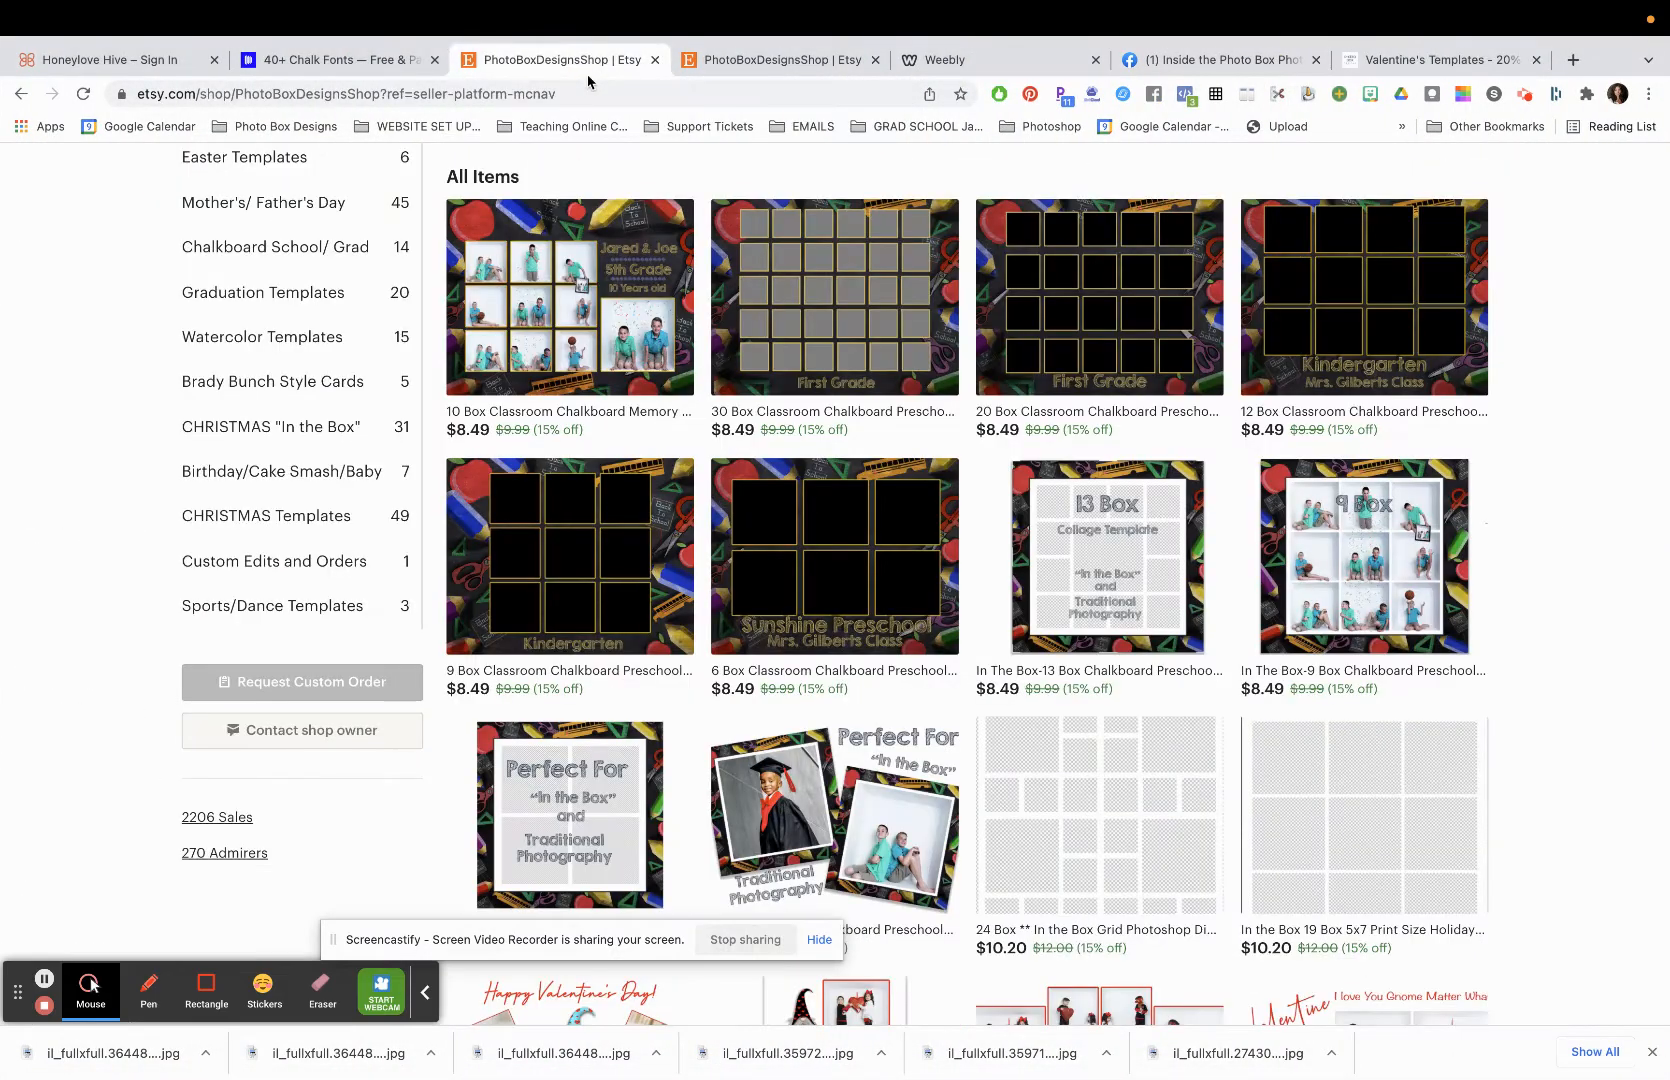
click(579, 100)
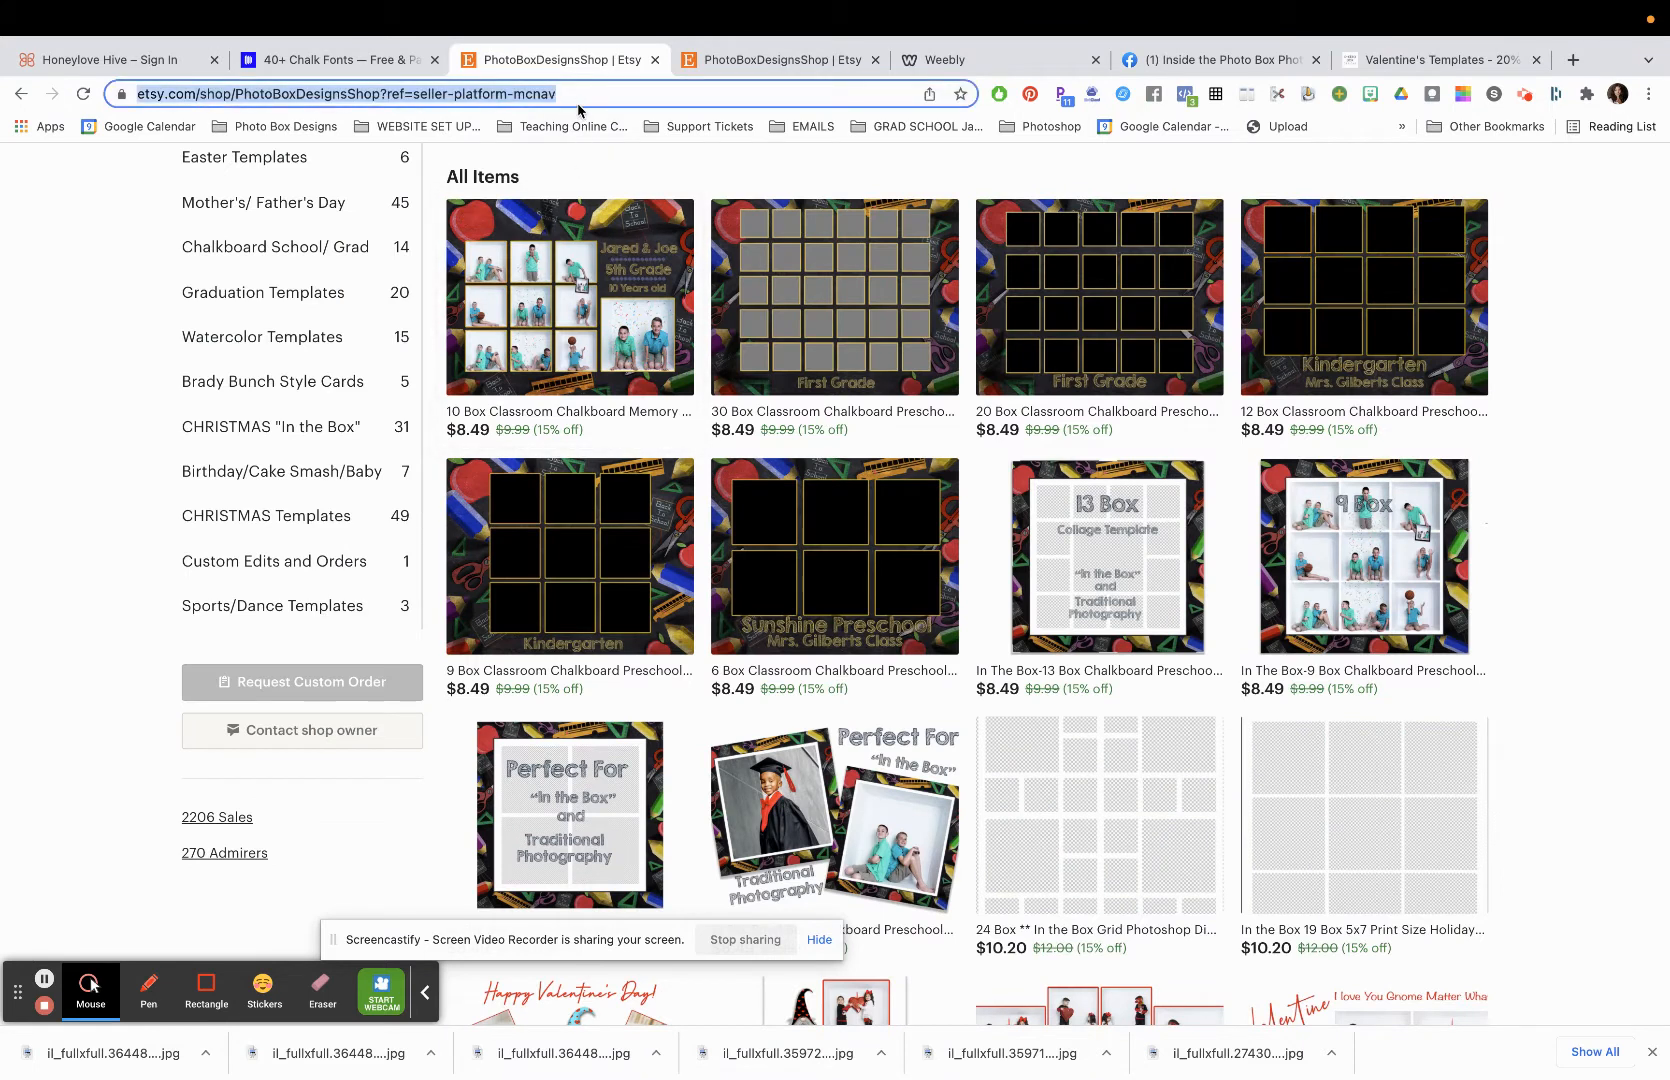
text(photoboxdesigns.com)
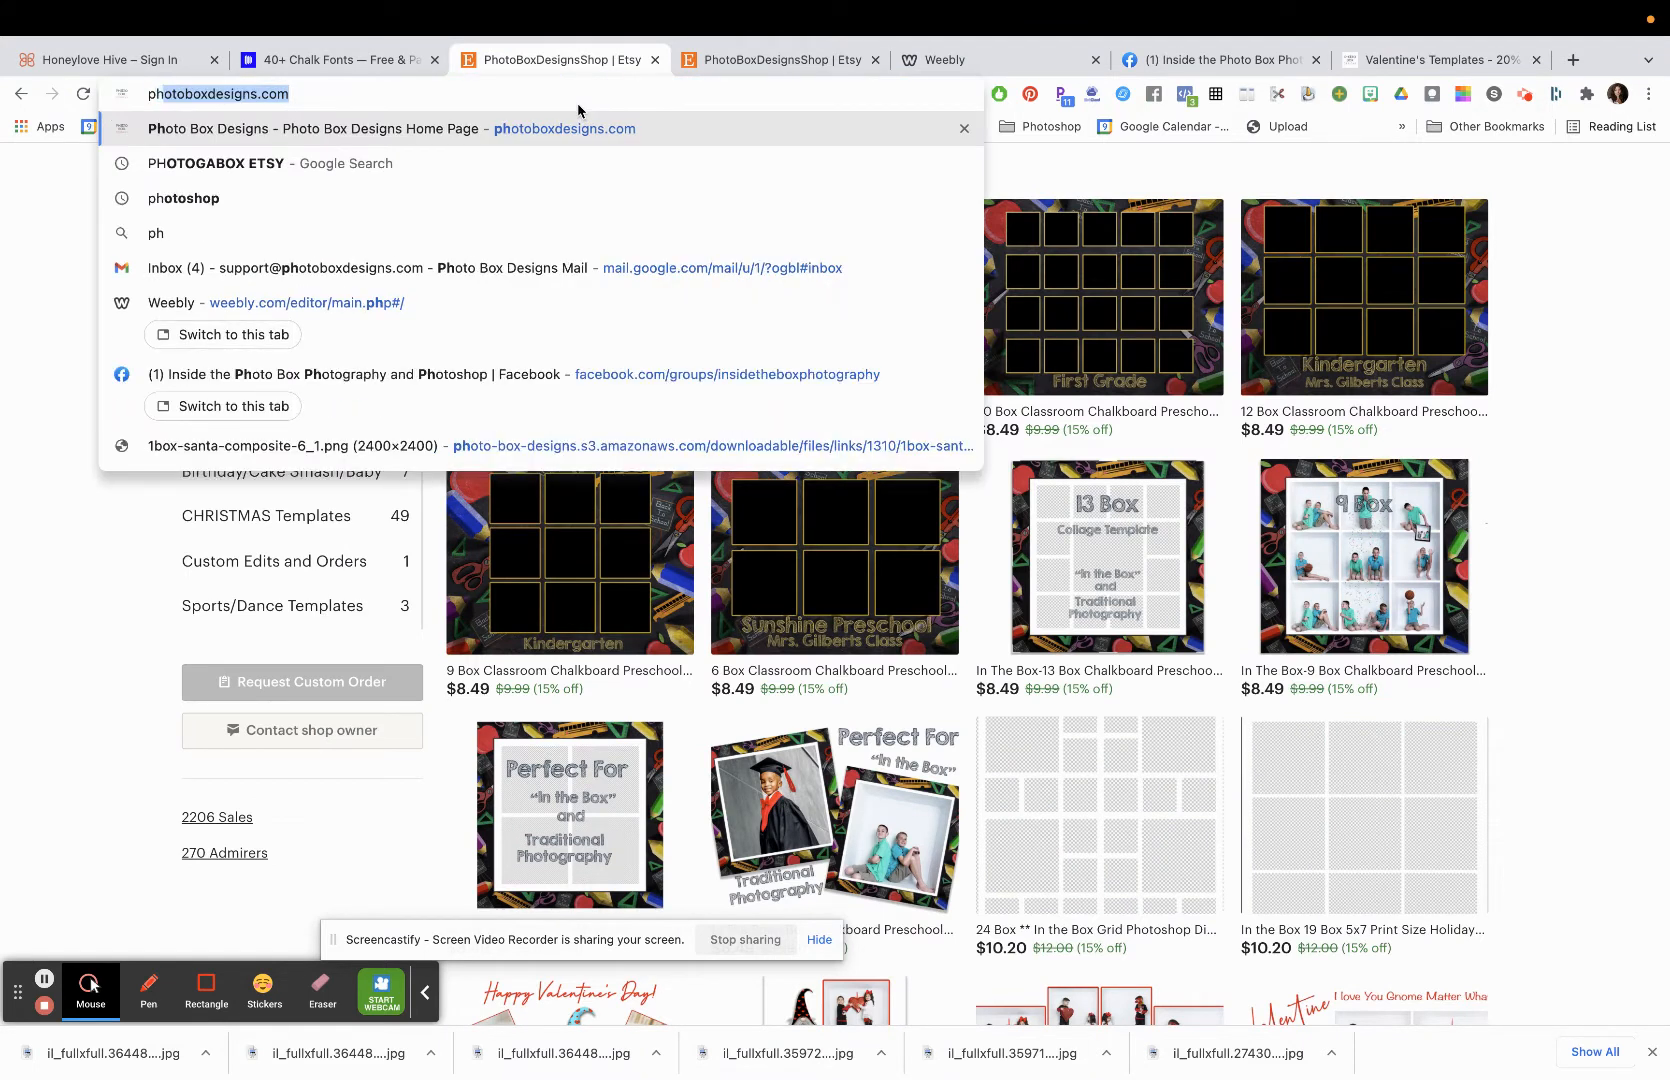
click(1127, 175)
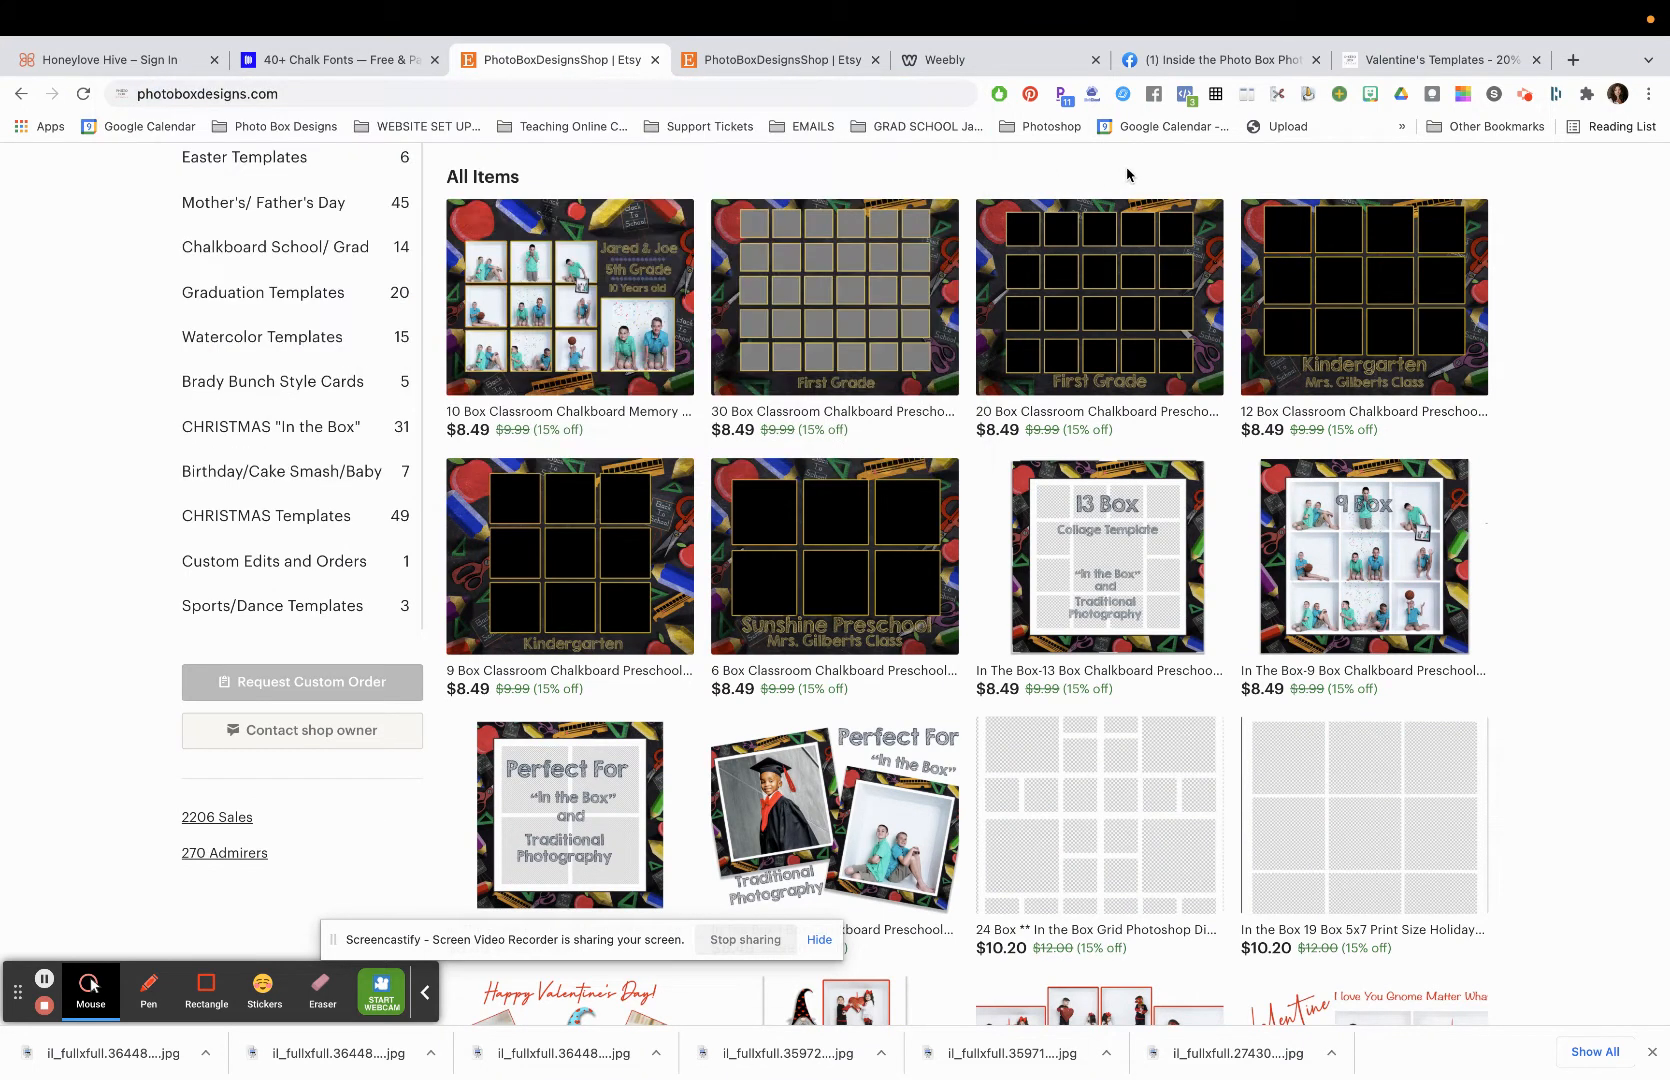
Step: Browse the featured sections and chalkboard classroom templates listed in the Etsy shop
scroll(774, 348, up, 4)
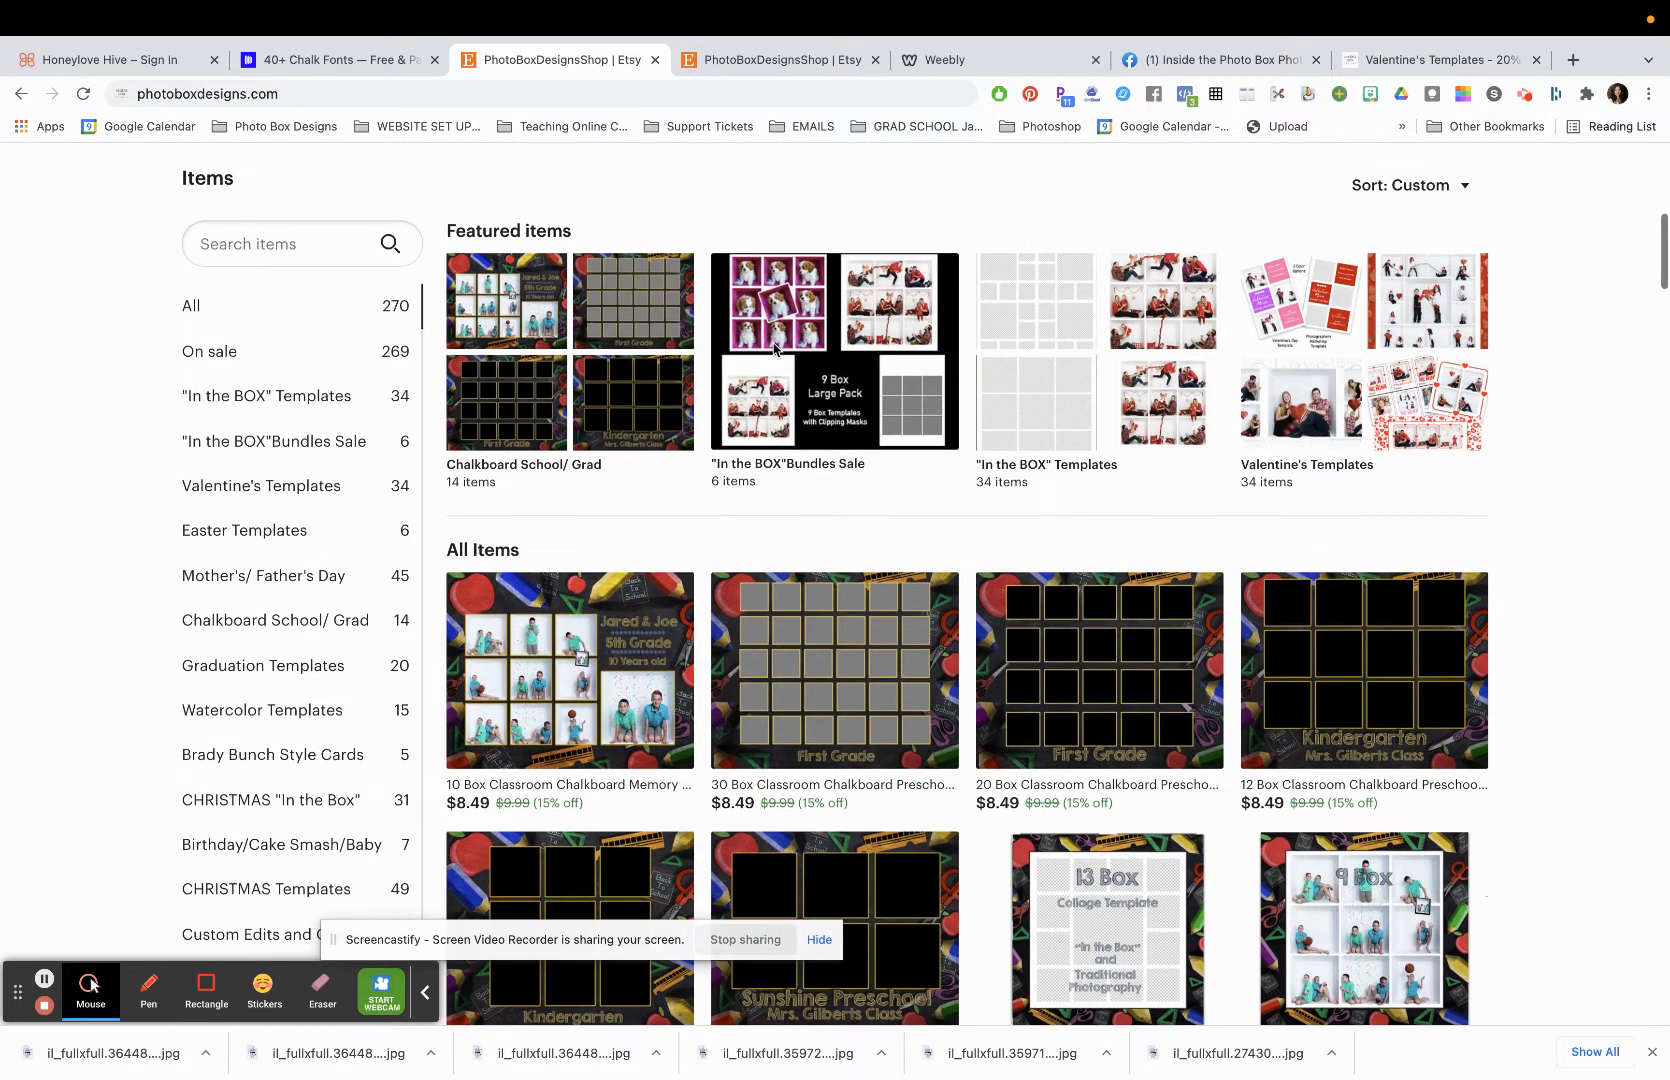
scroll(774, 348, down, 3)
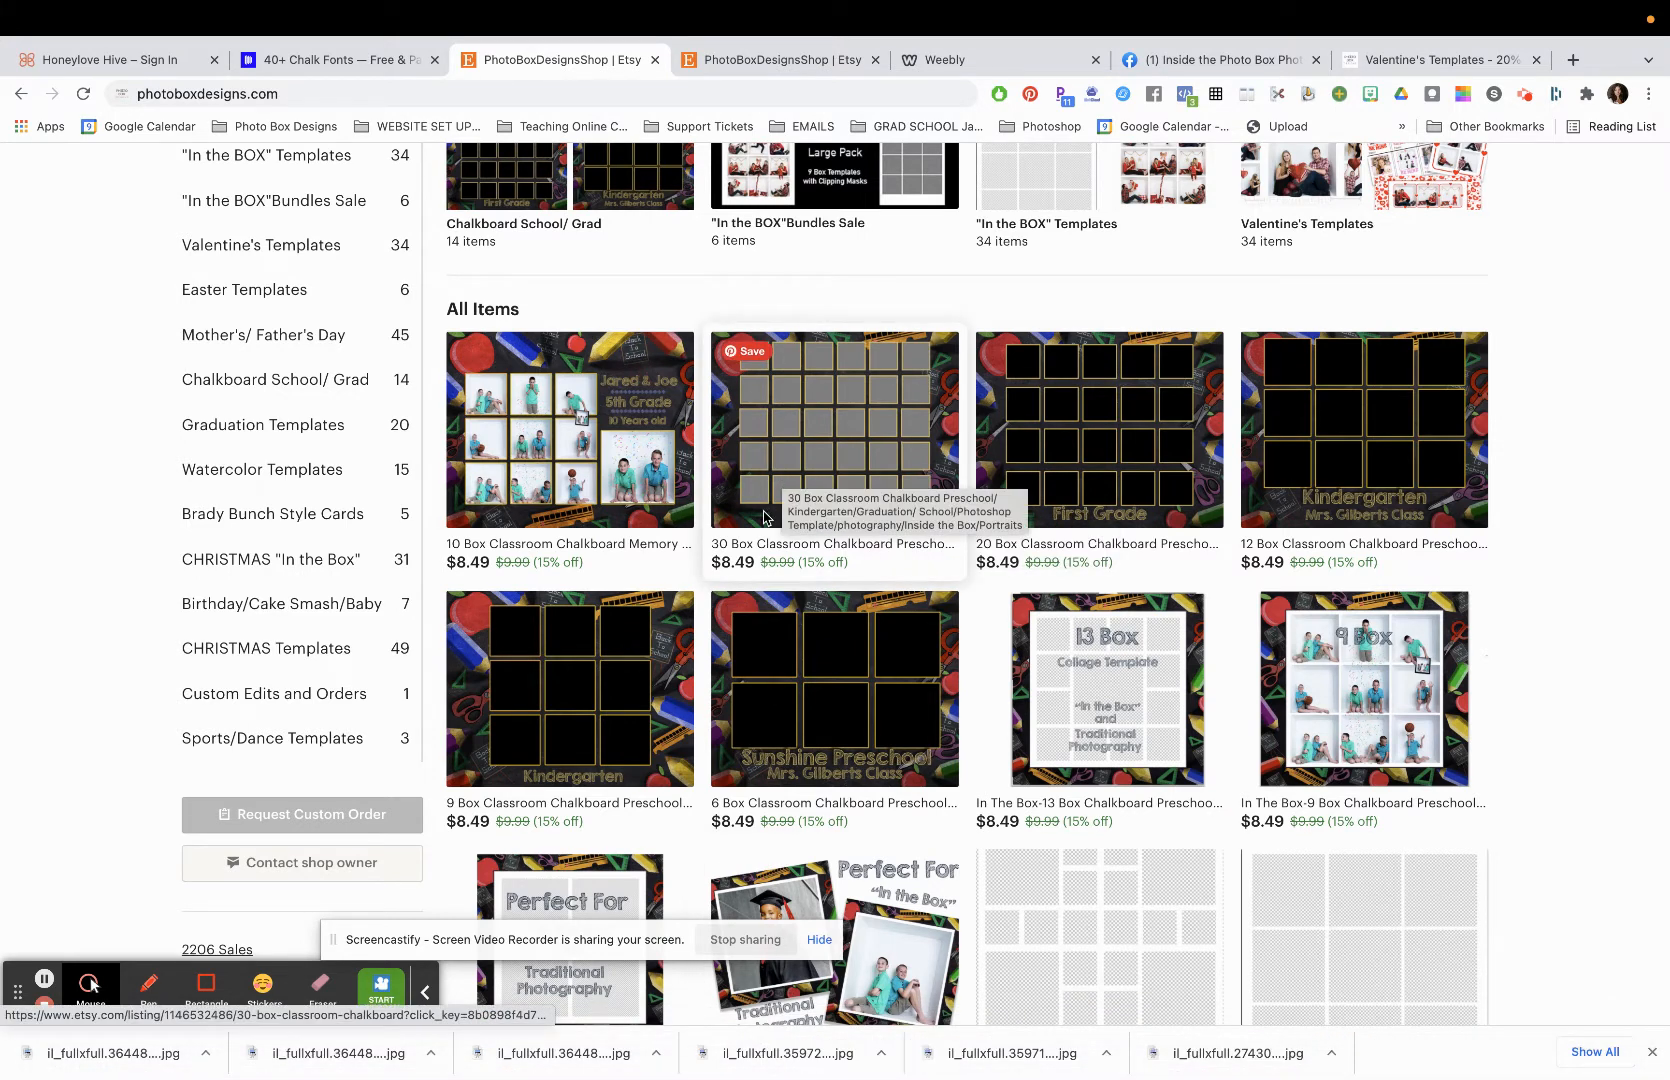
scroll(764, 517, down, 2)
scroll(764, 517, up, 3)
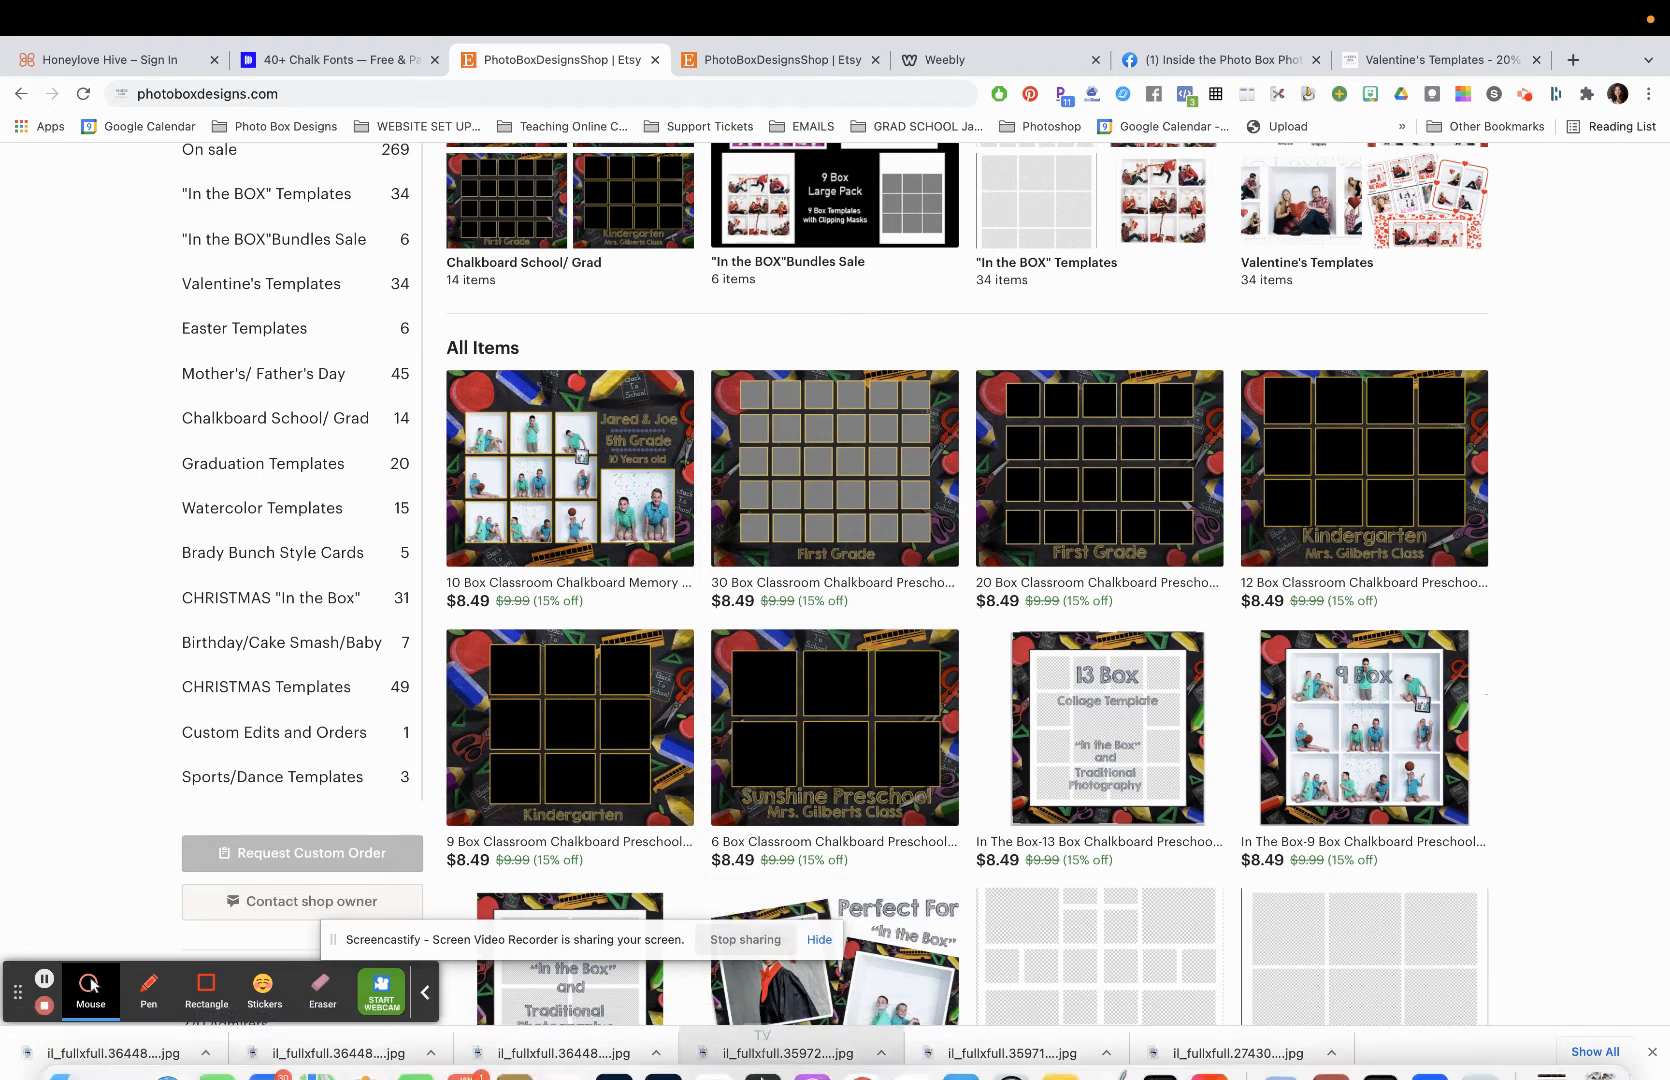
Step: Switch back to Photoshop and hide the "Directions - SHUT THIS OFF" layer in the 10 Box Memory Mate template
mouse_move(765, 1075)
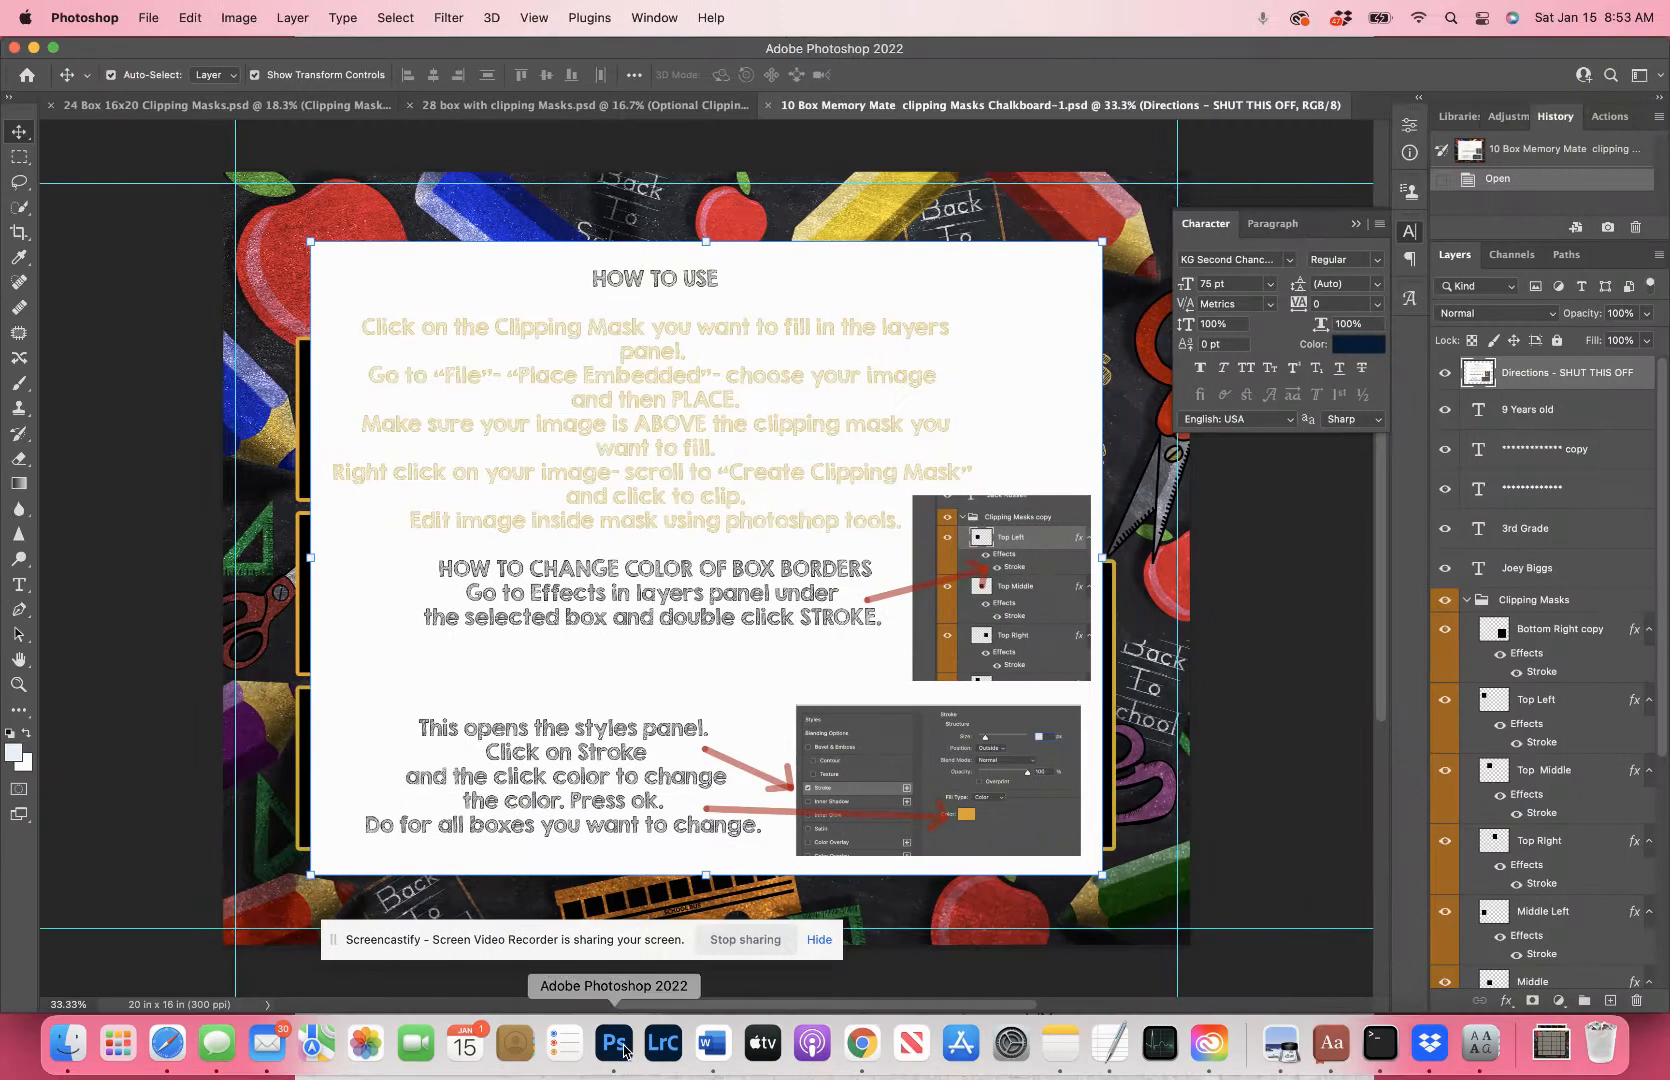
click(614, 1043)
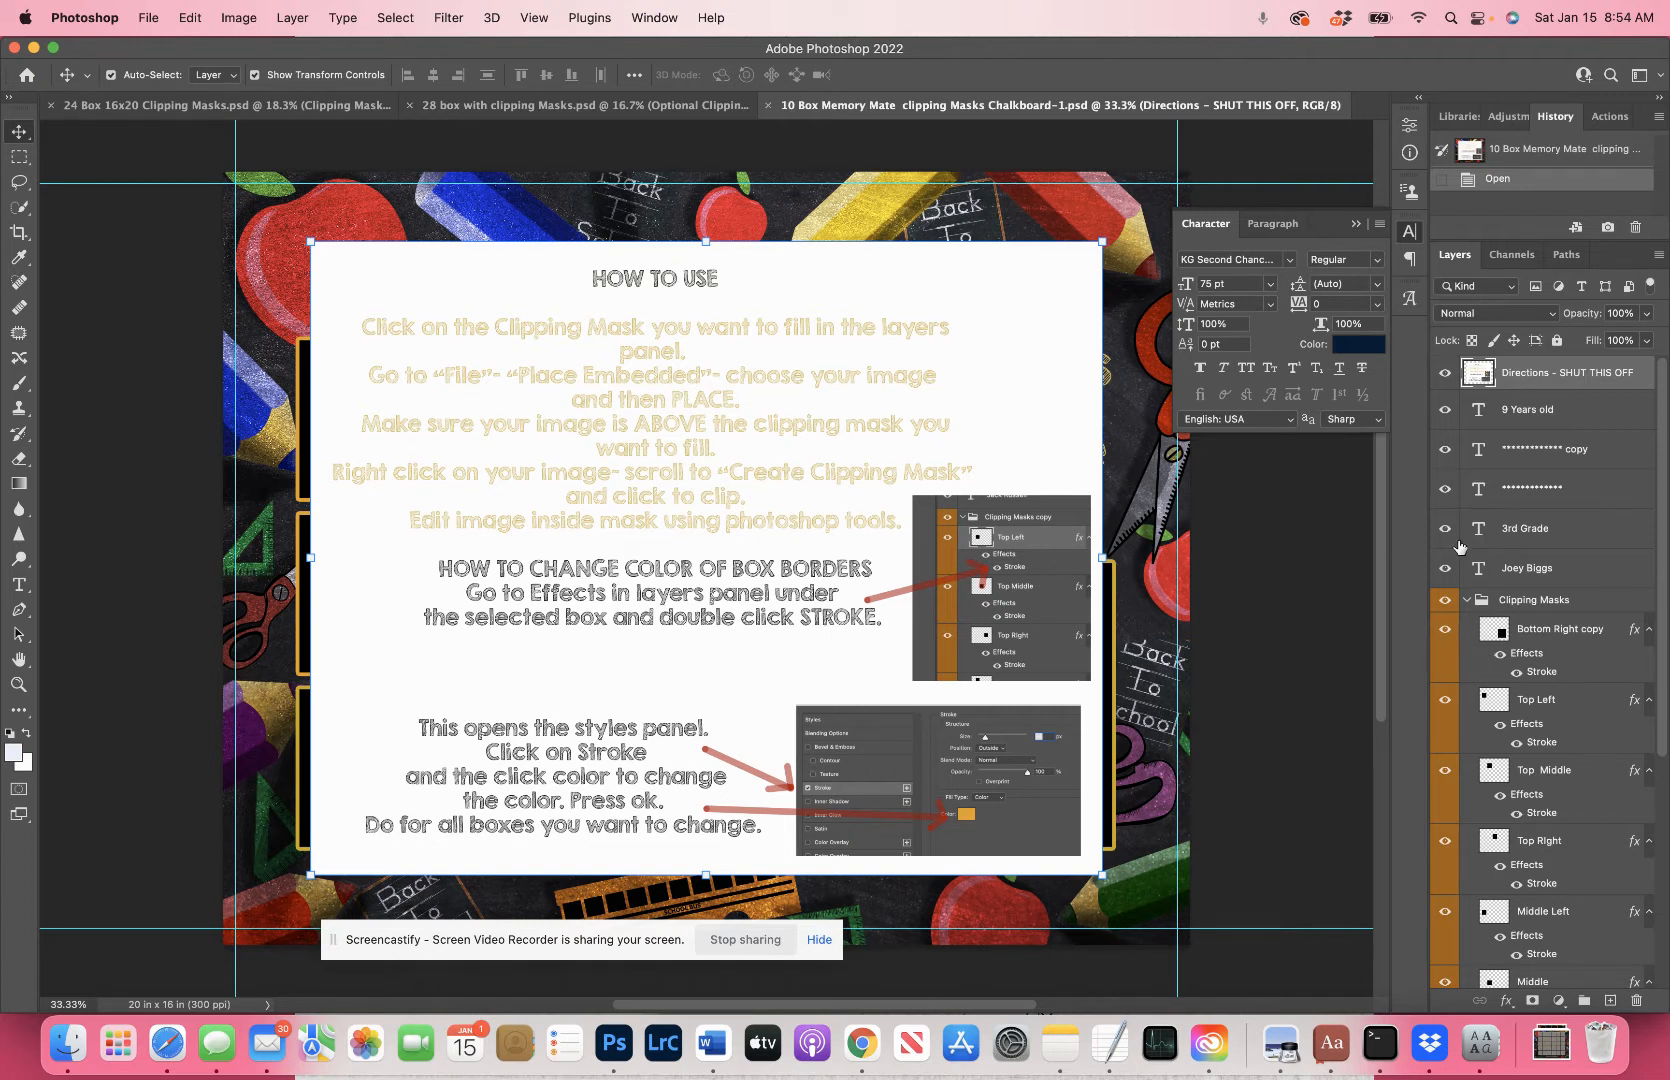
click(1444, 372)
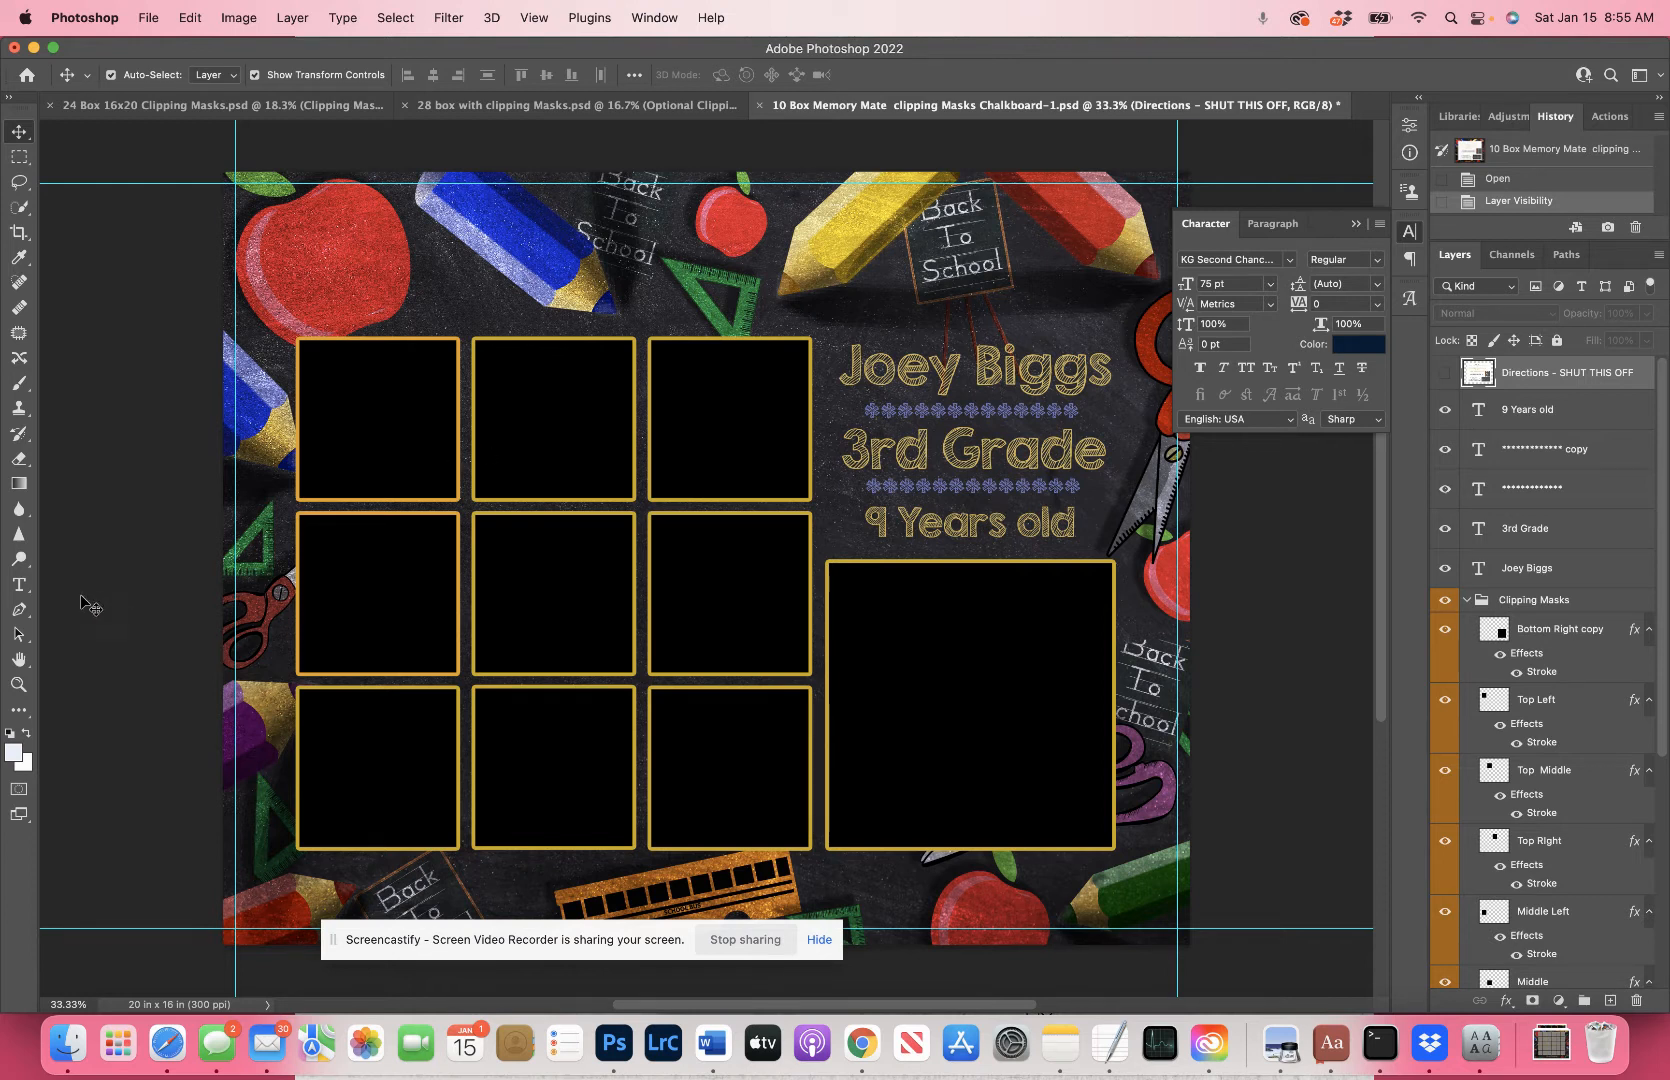
Step: Replace the sample name above "3rd Grade" with the child's first name, and toggle that text layer's visibility off and on
click(28, 586)
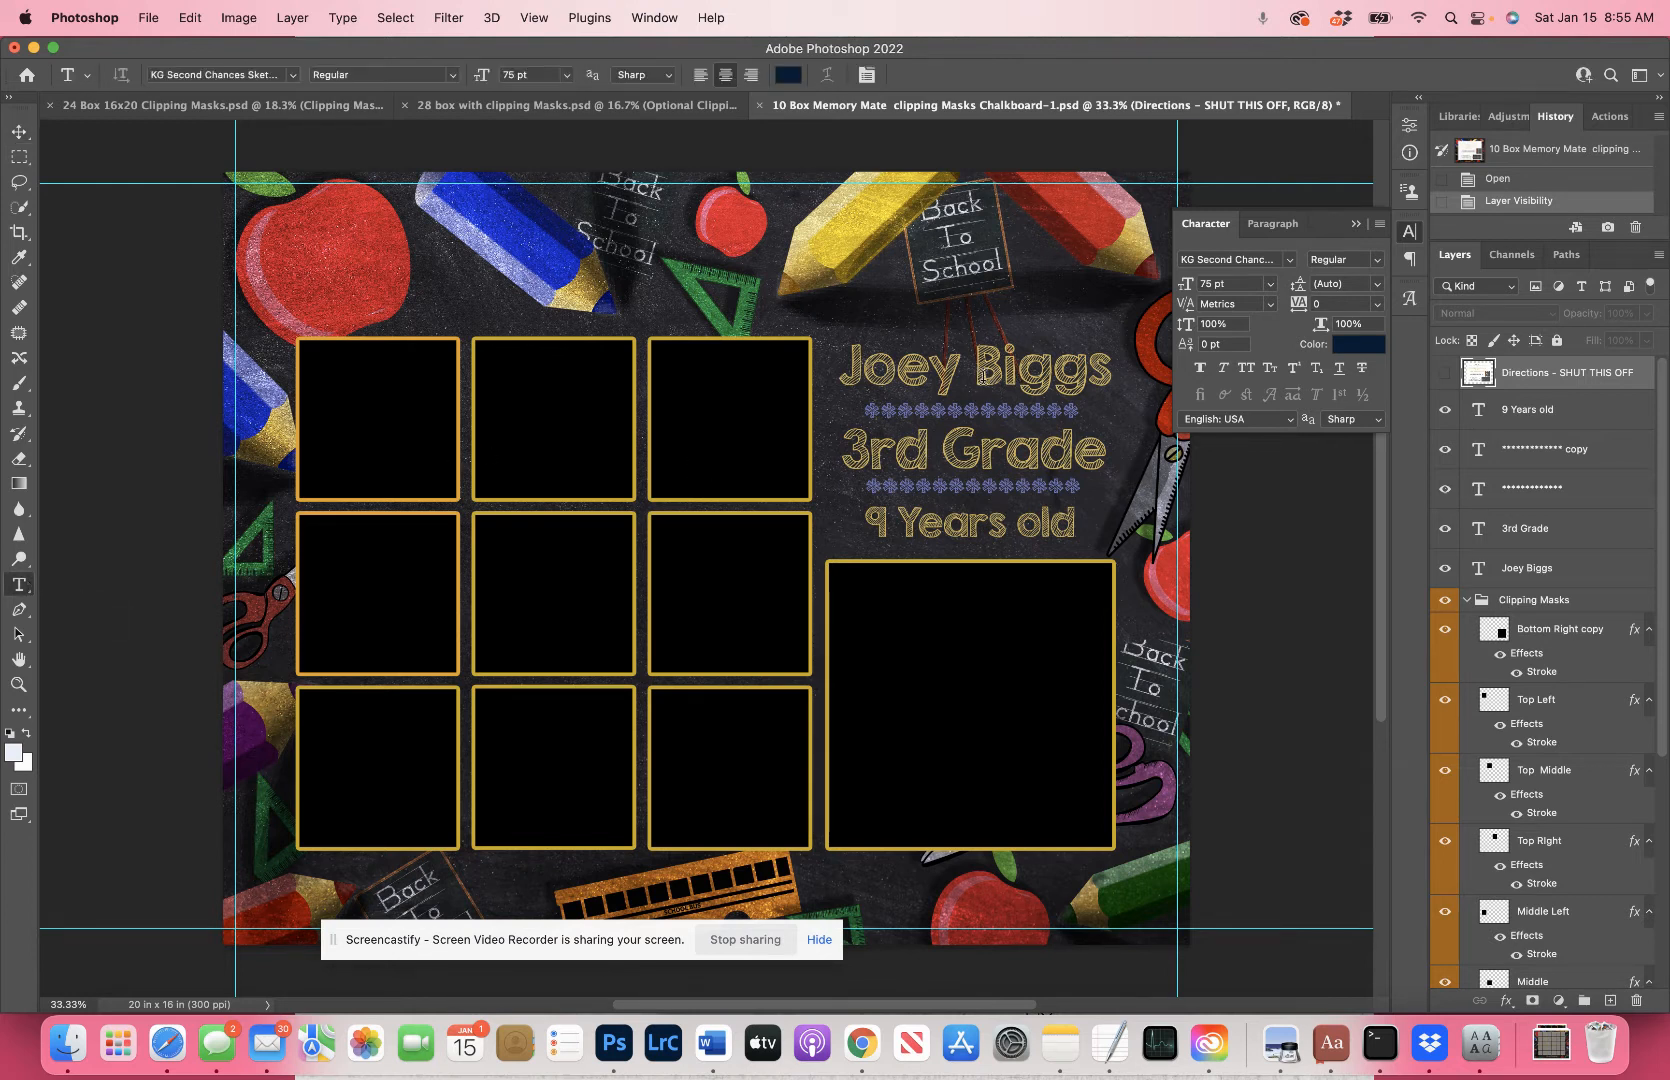
click(986, 366)
key(super+a)
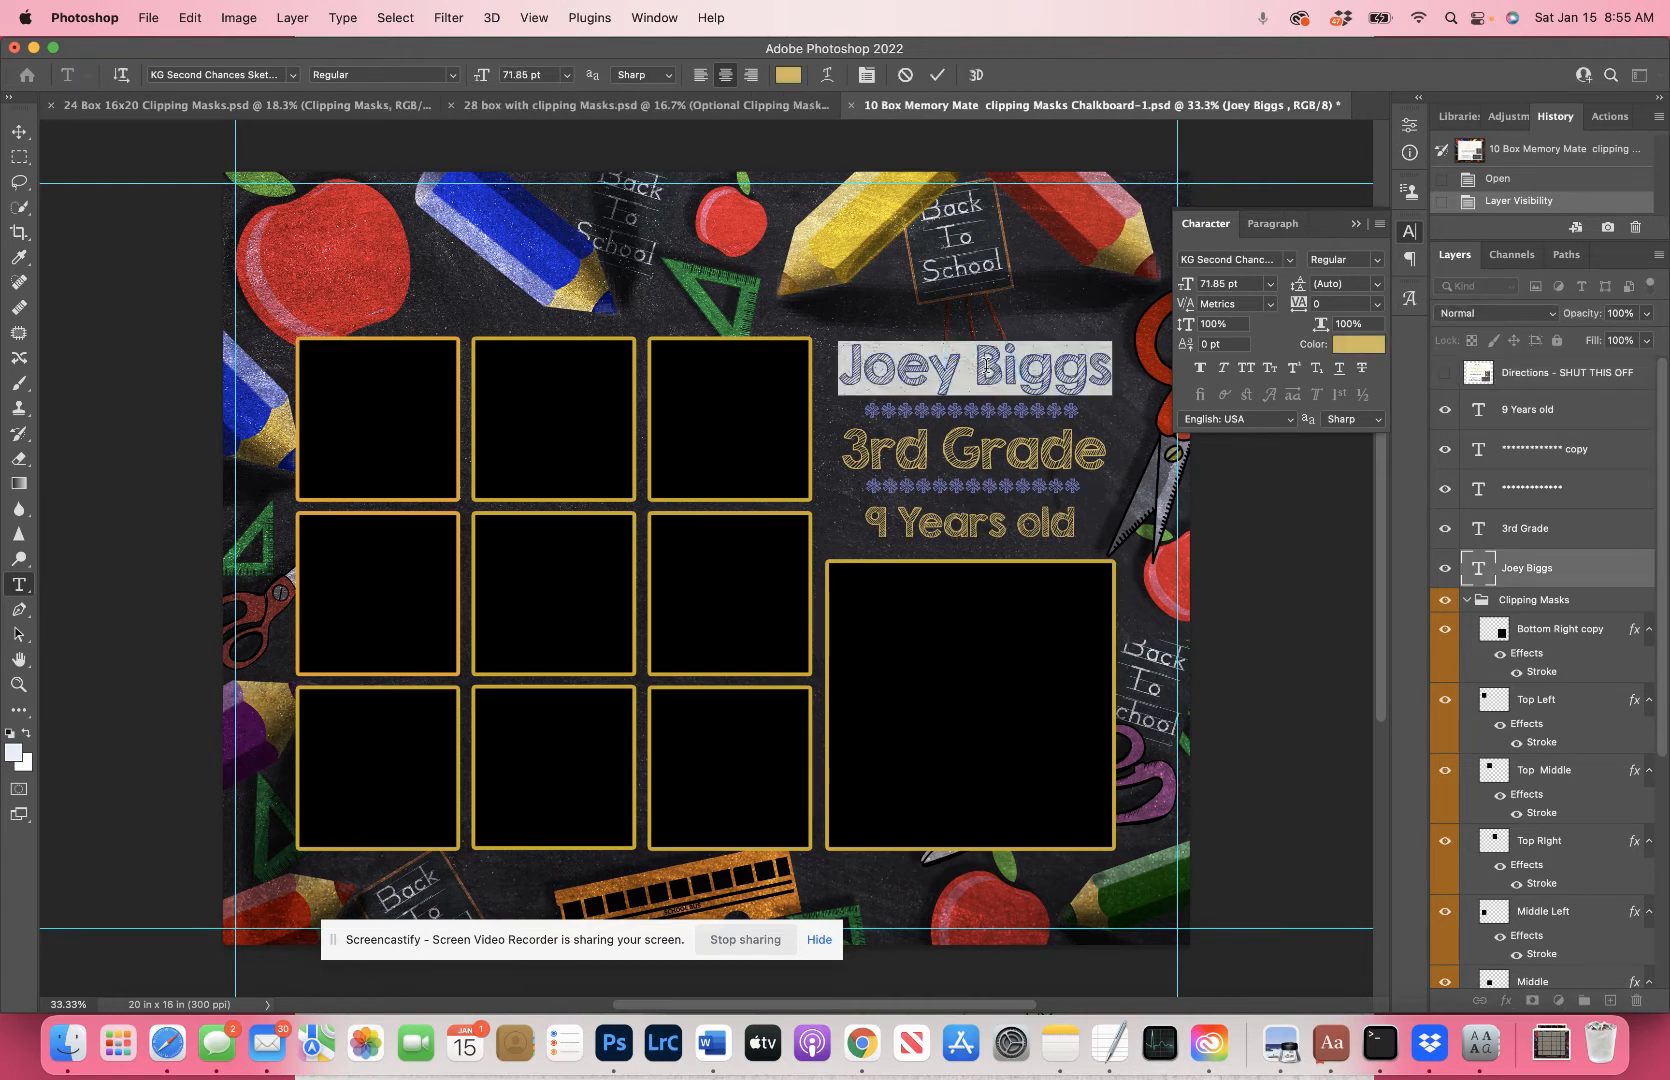
text(H)
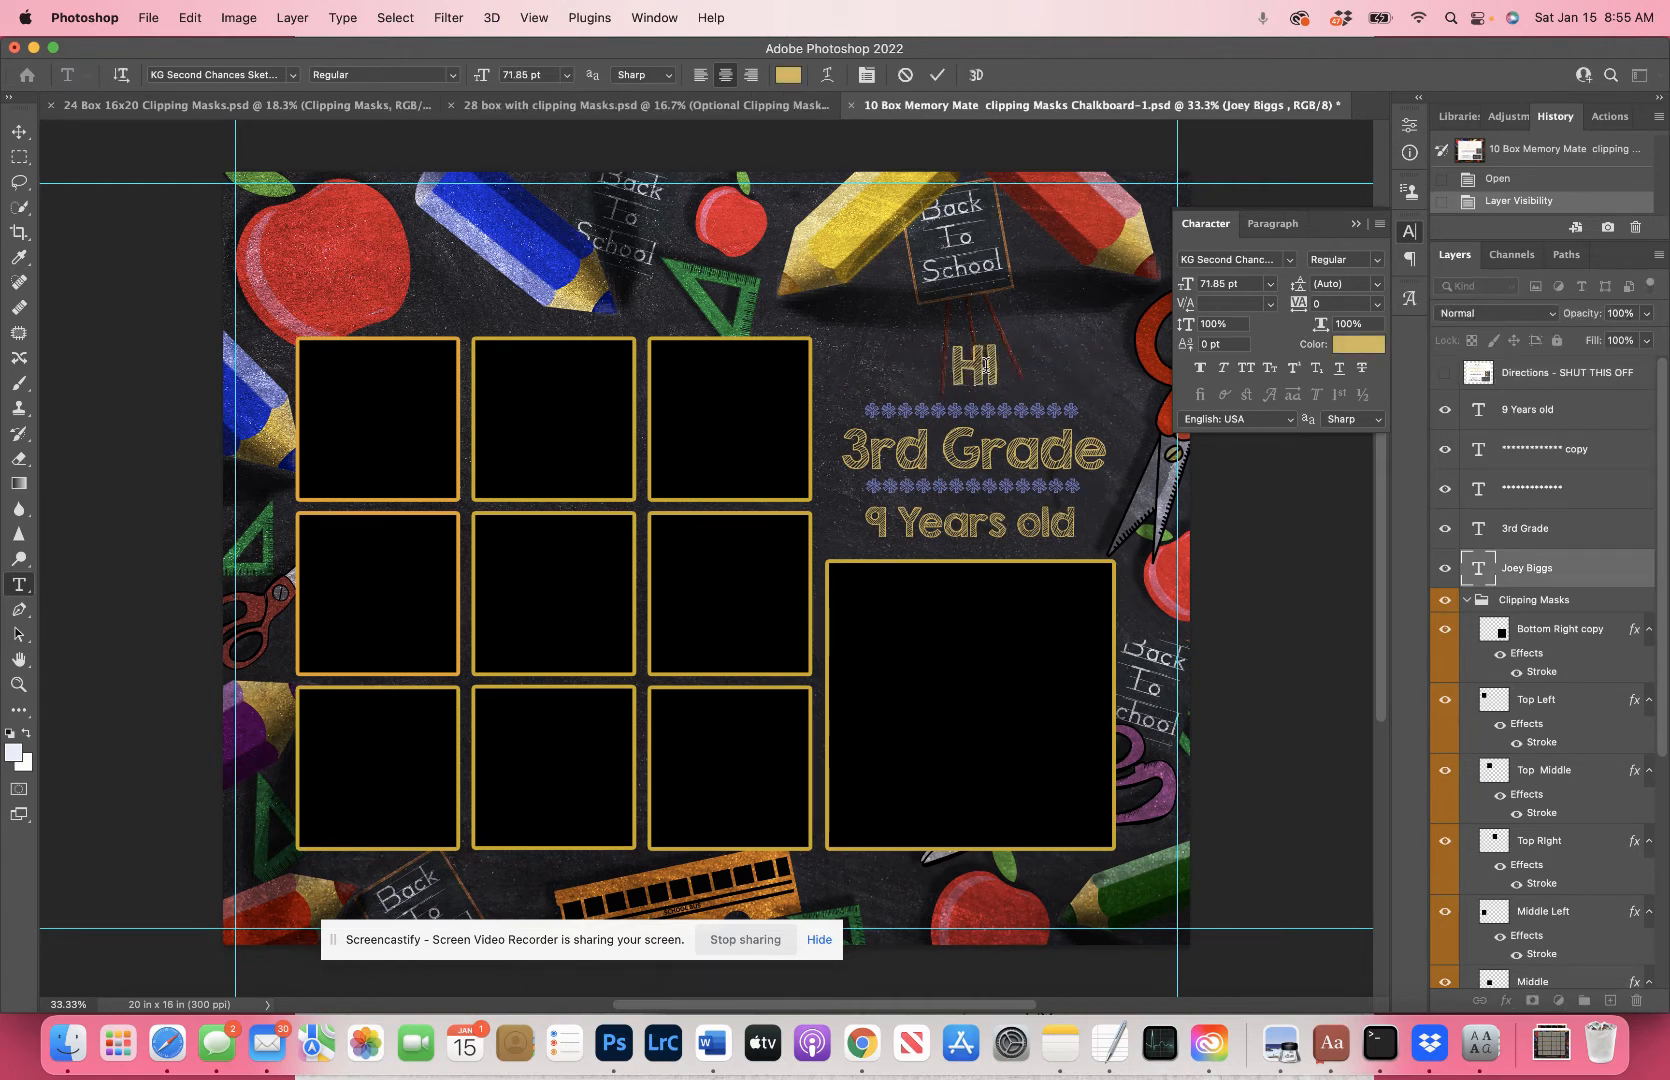
text(alley)
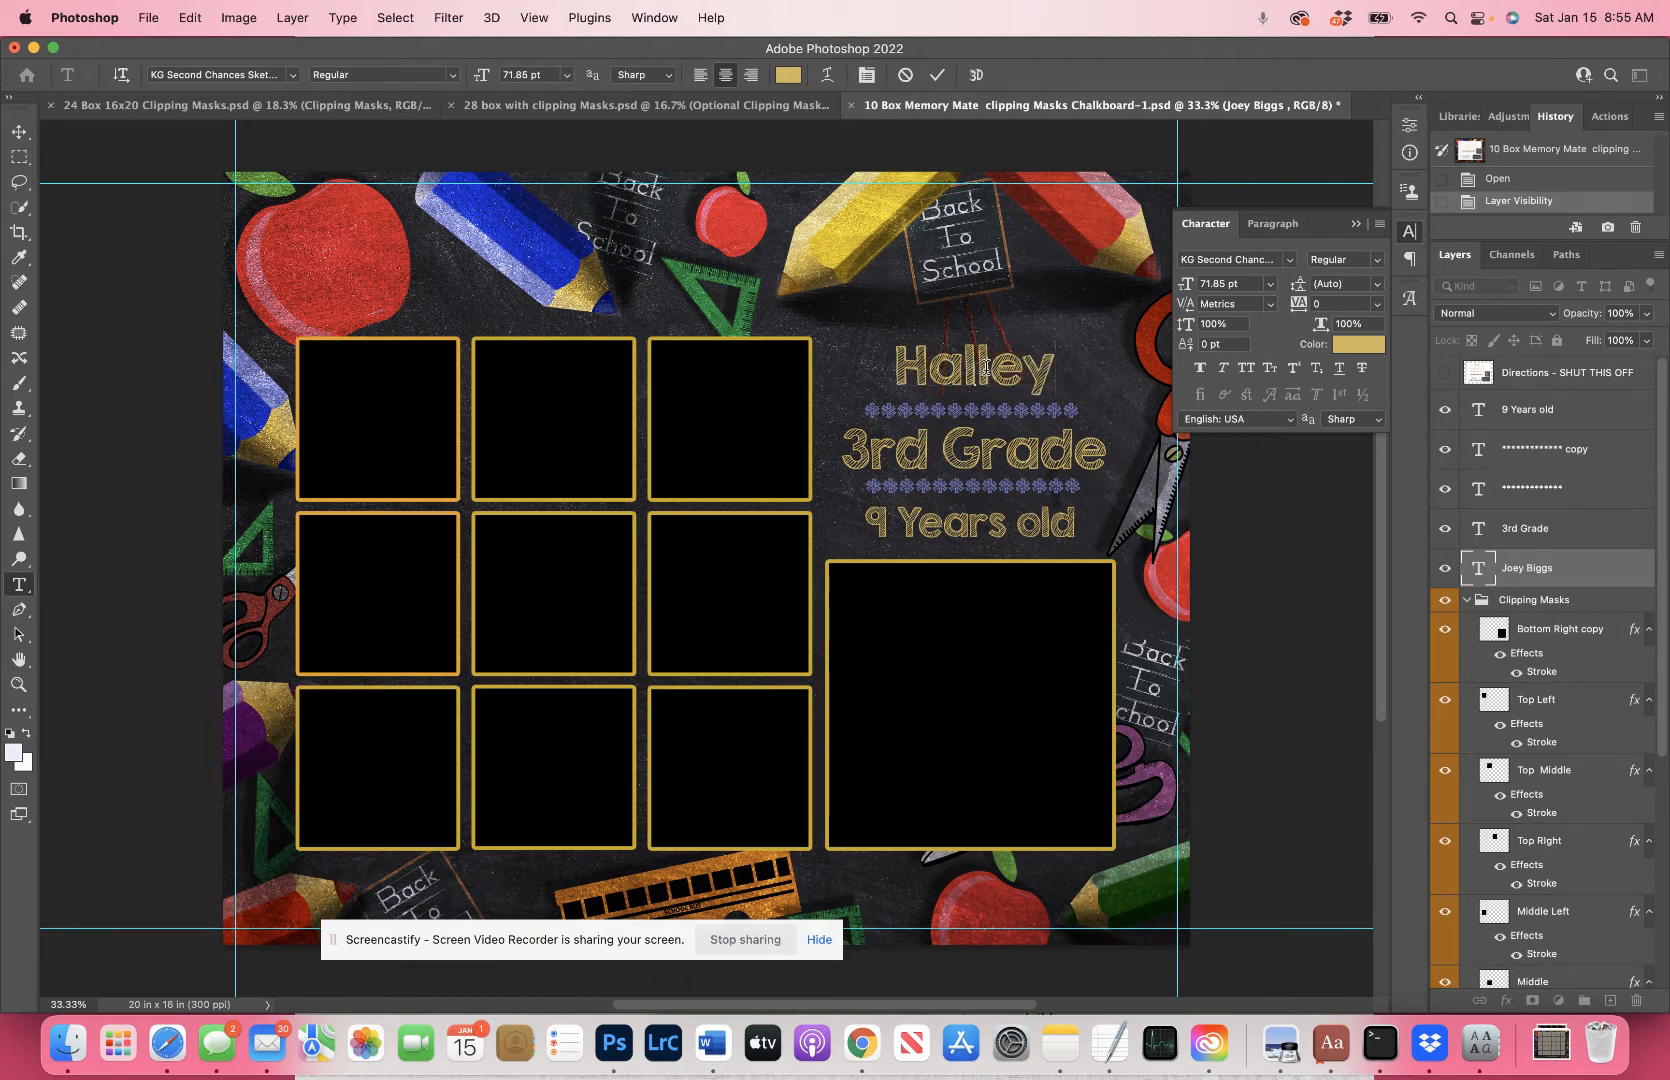
key(super+a)
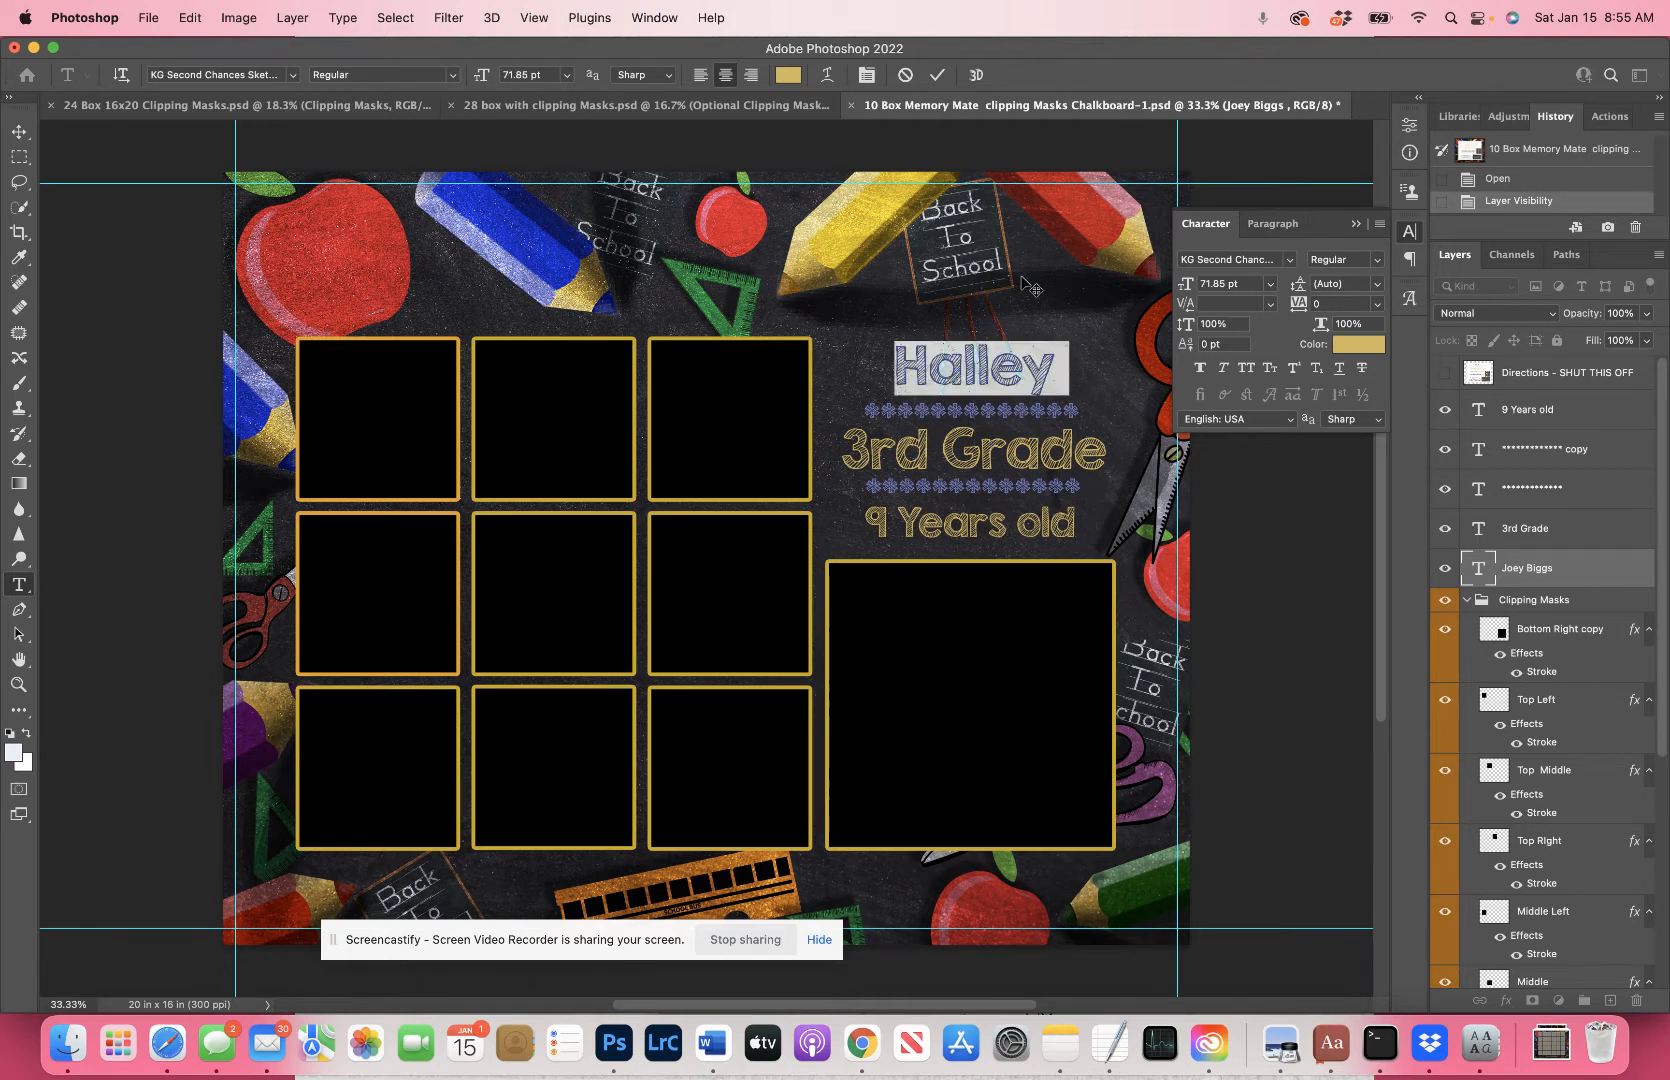
click(937, 75)
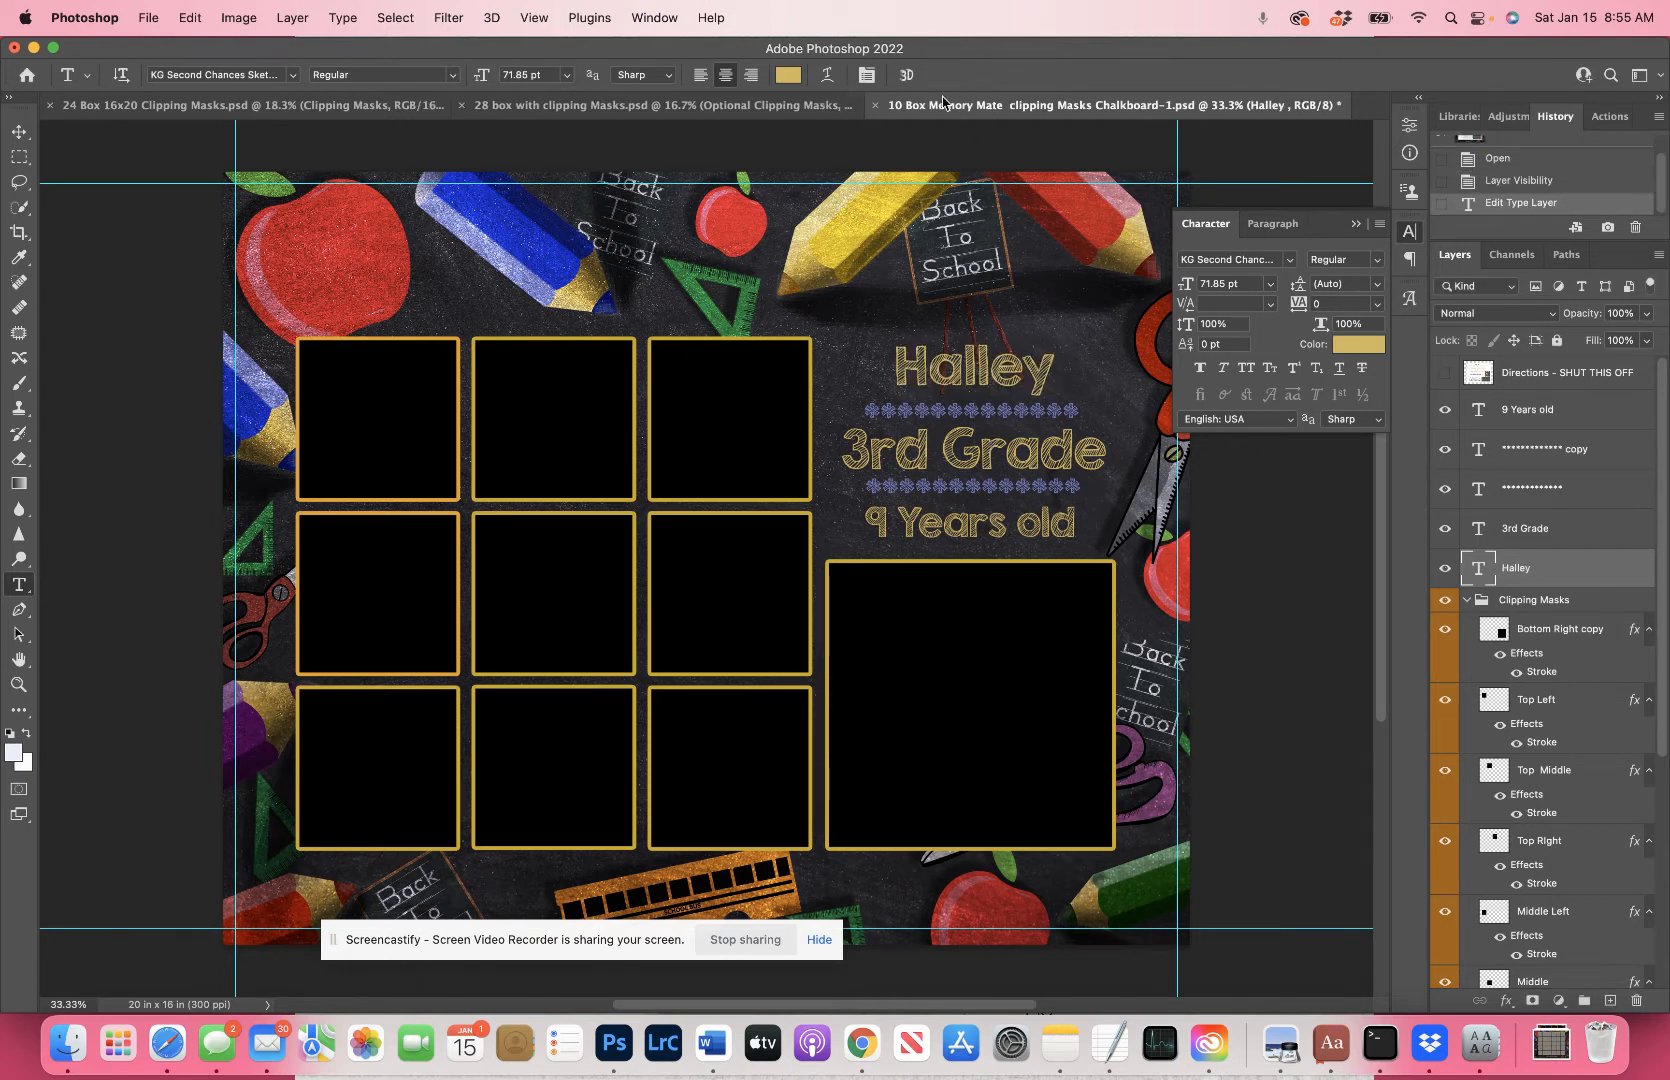
click(1440, 568)
click(1442, 568)
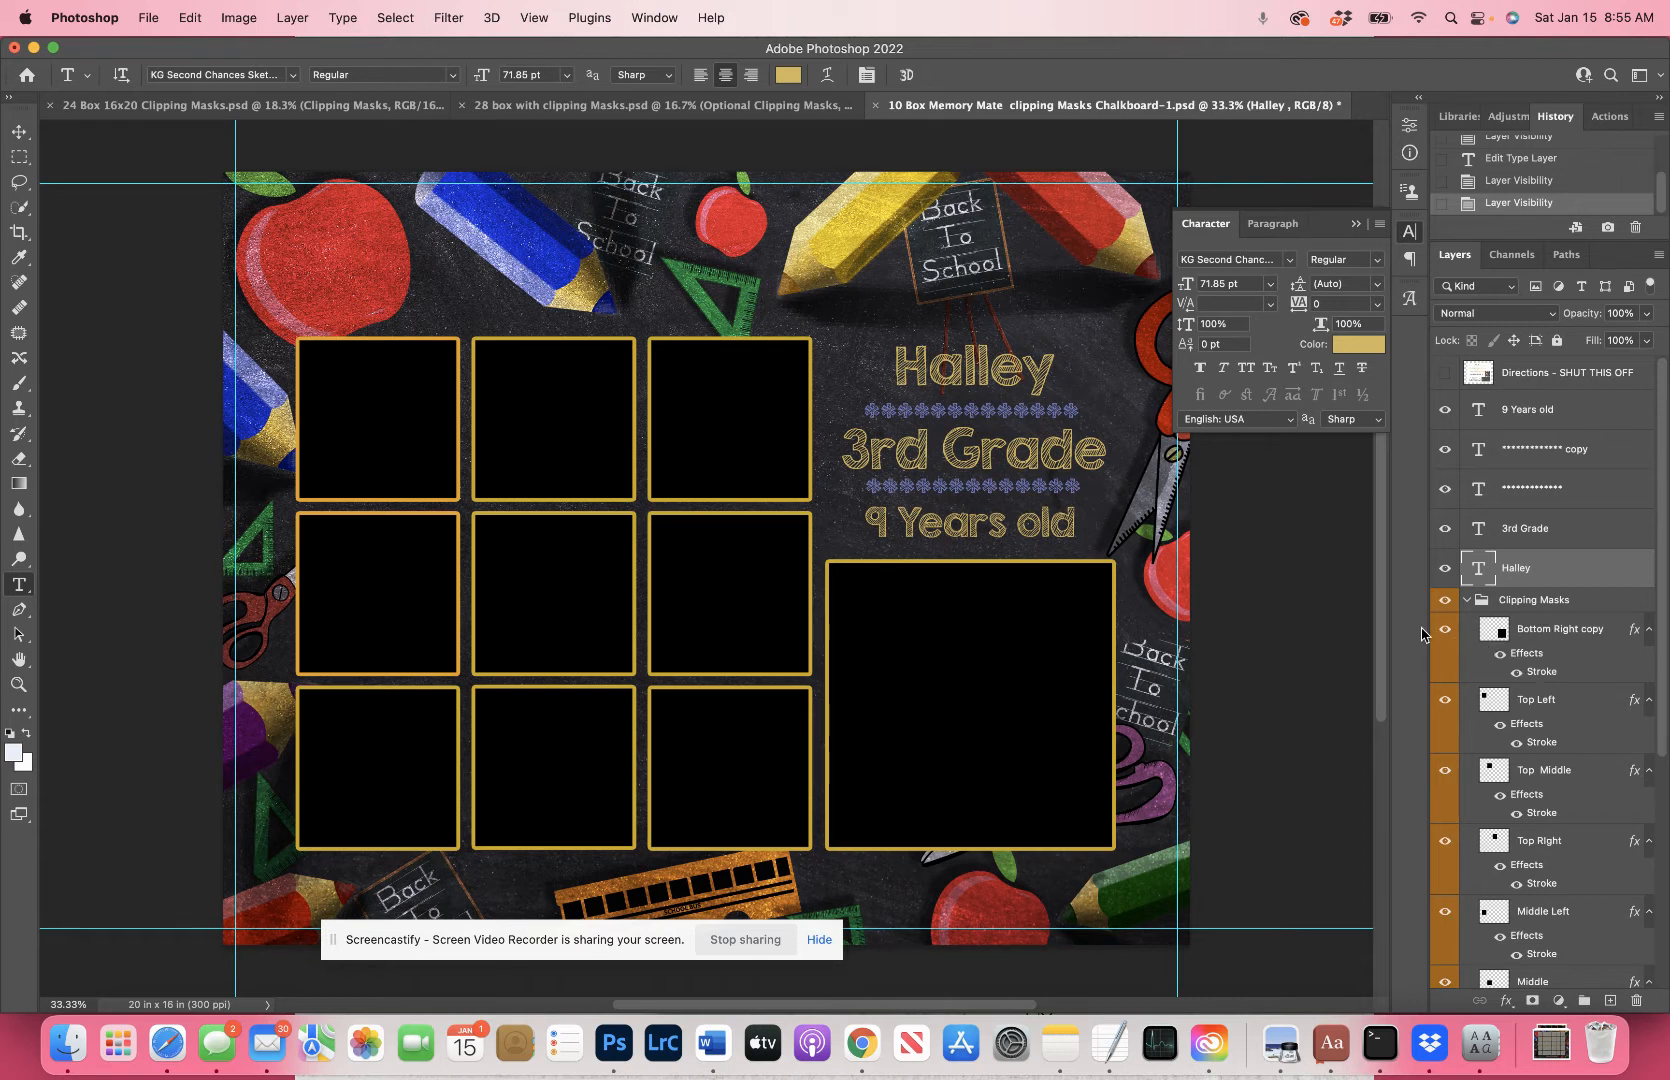
Step: Place cake-2675870_1920.jpg from the people photos folder as an embedded image above the "Bottom Right copy" layer, covering the large box
click(20, 132)
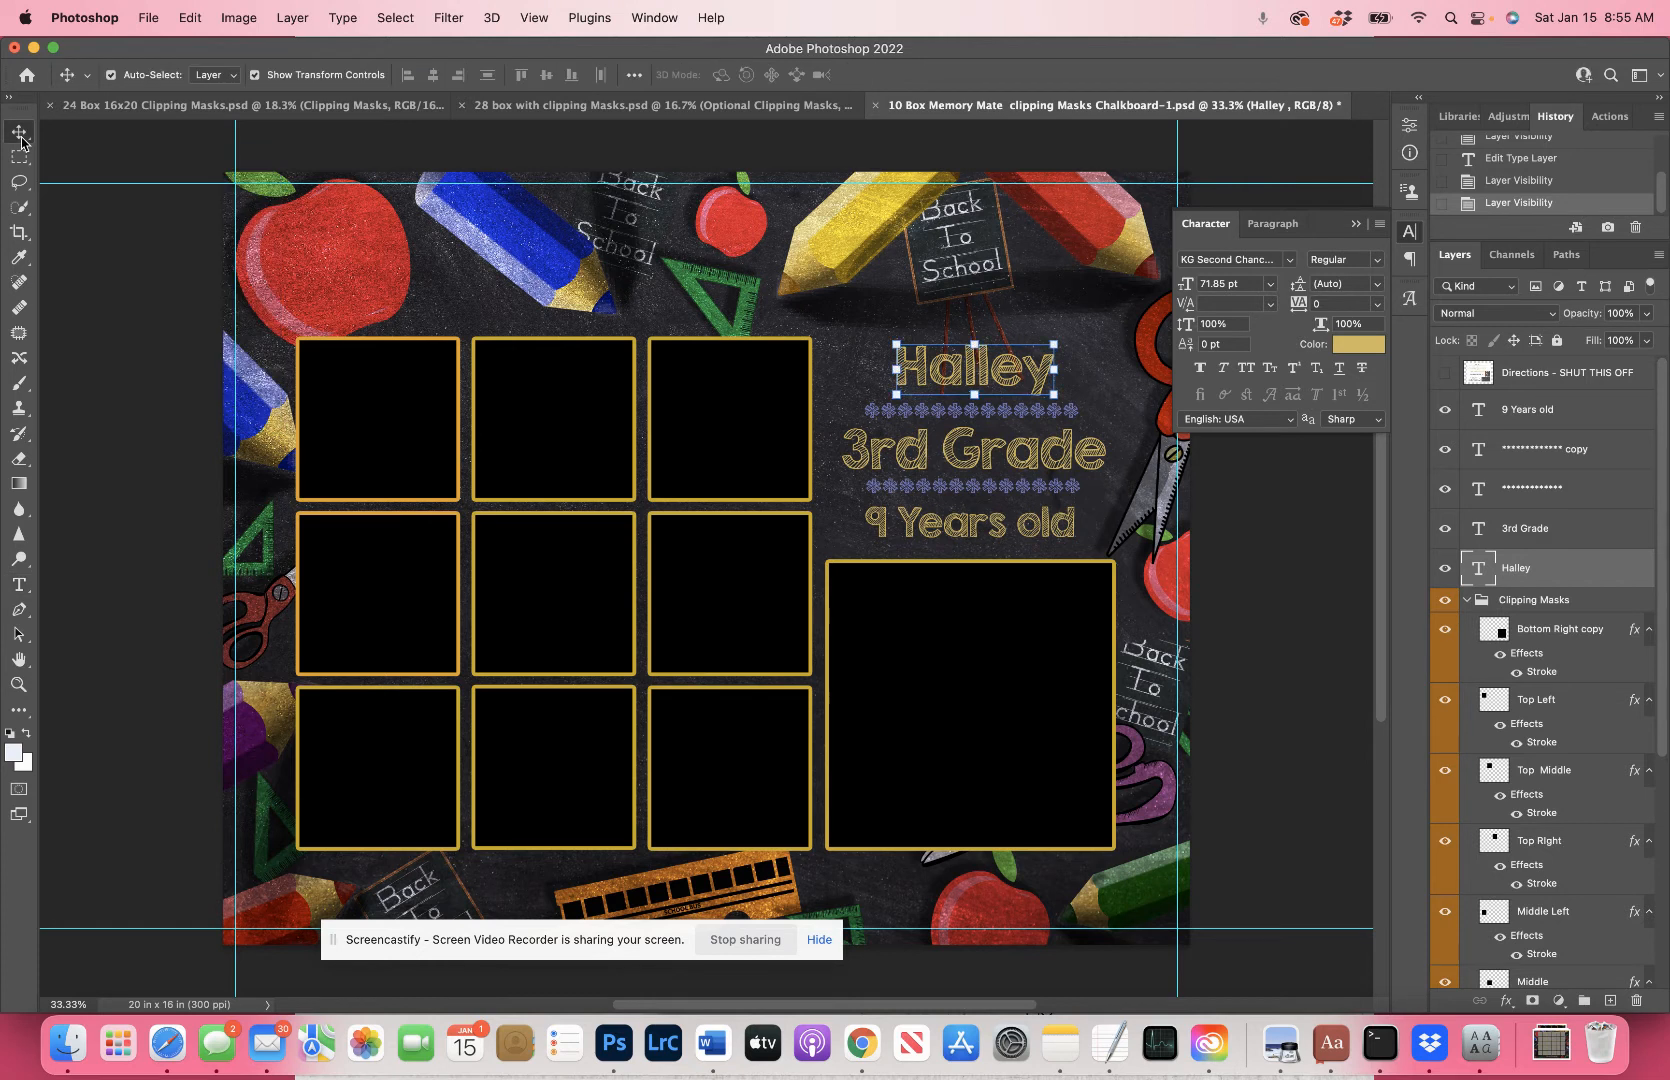
click(934, 785)
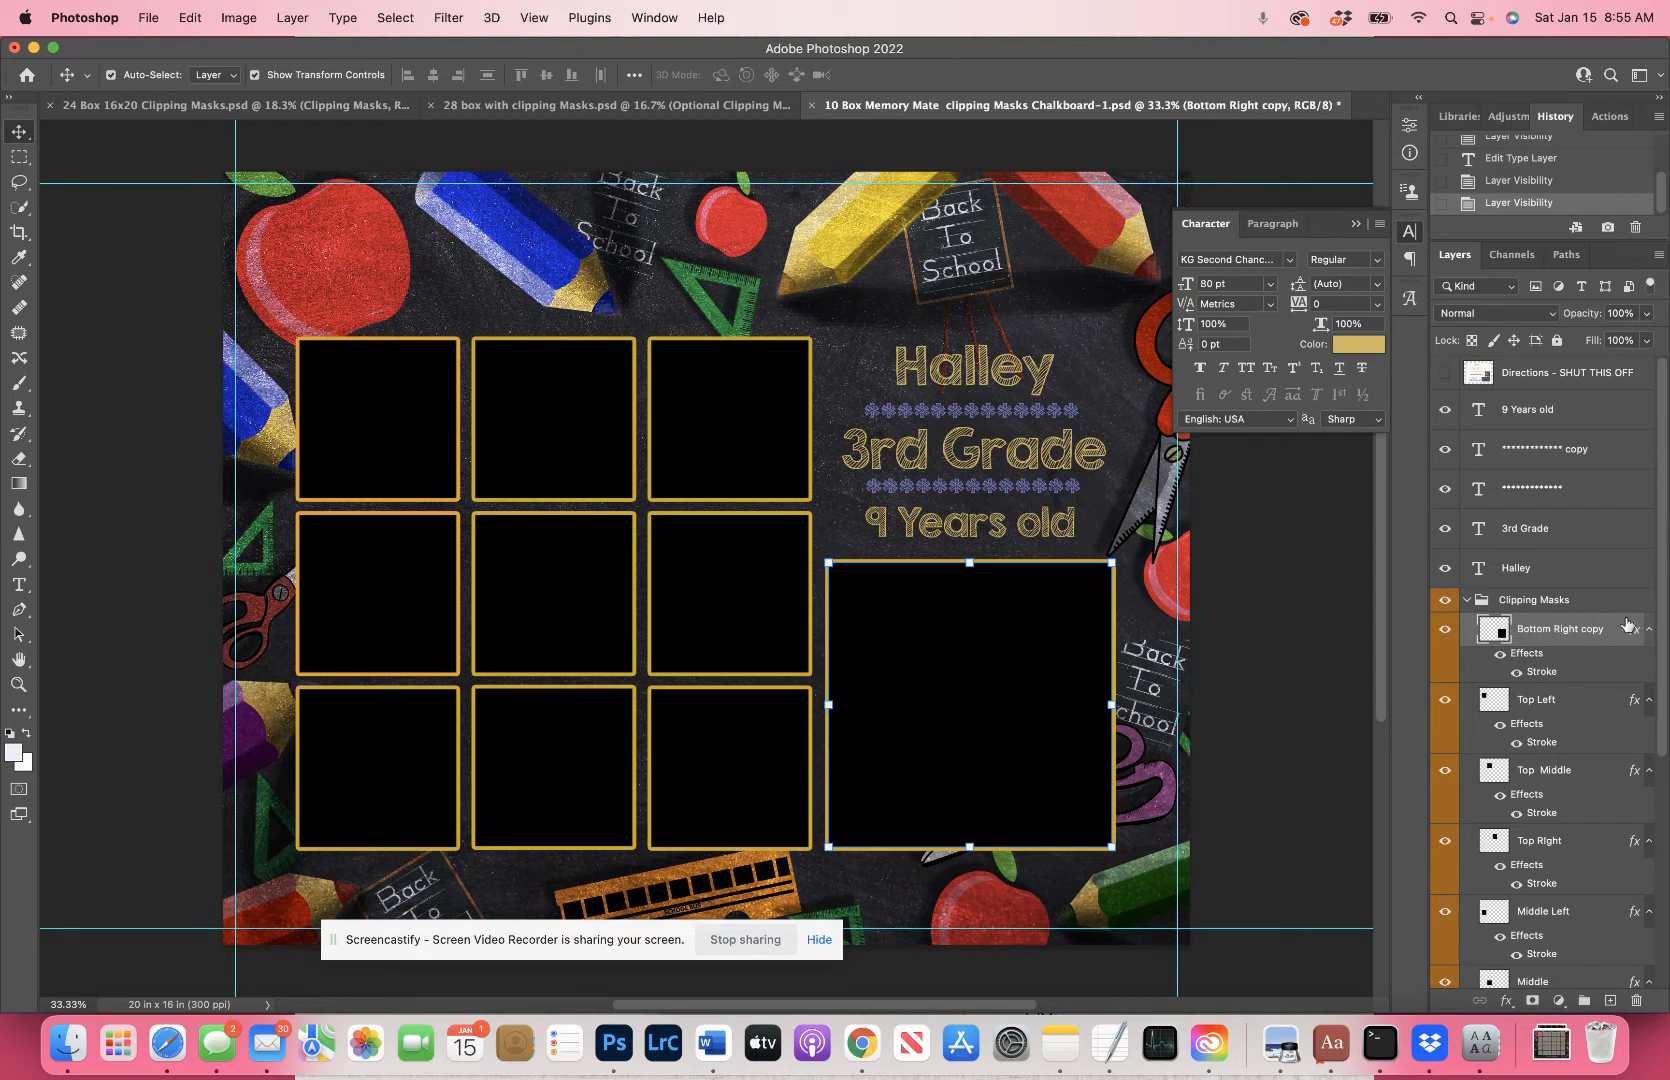
click(149, 18)
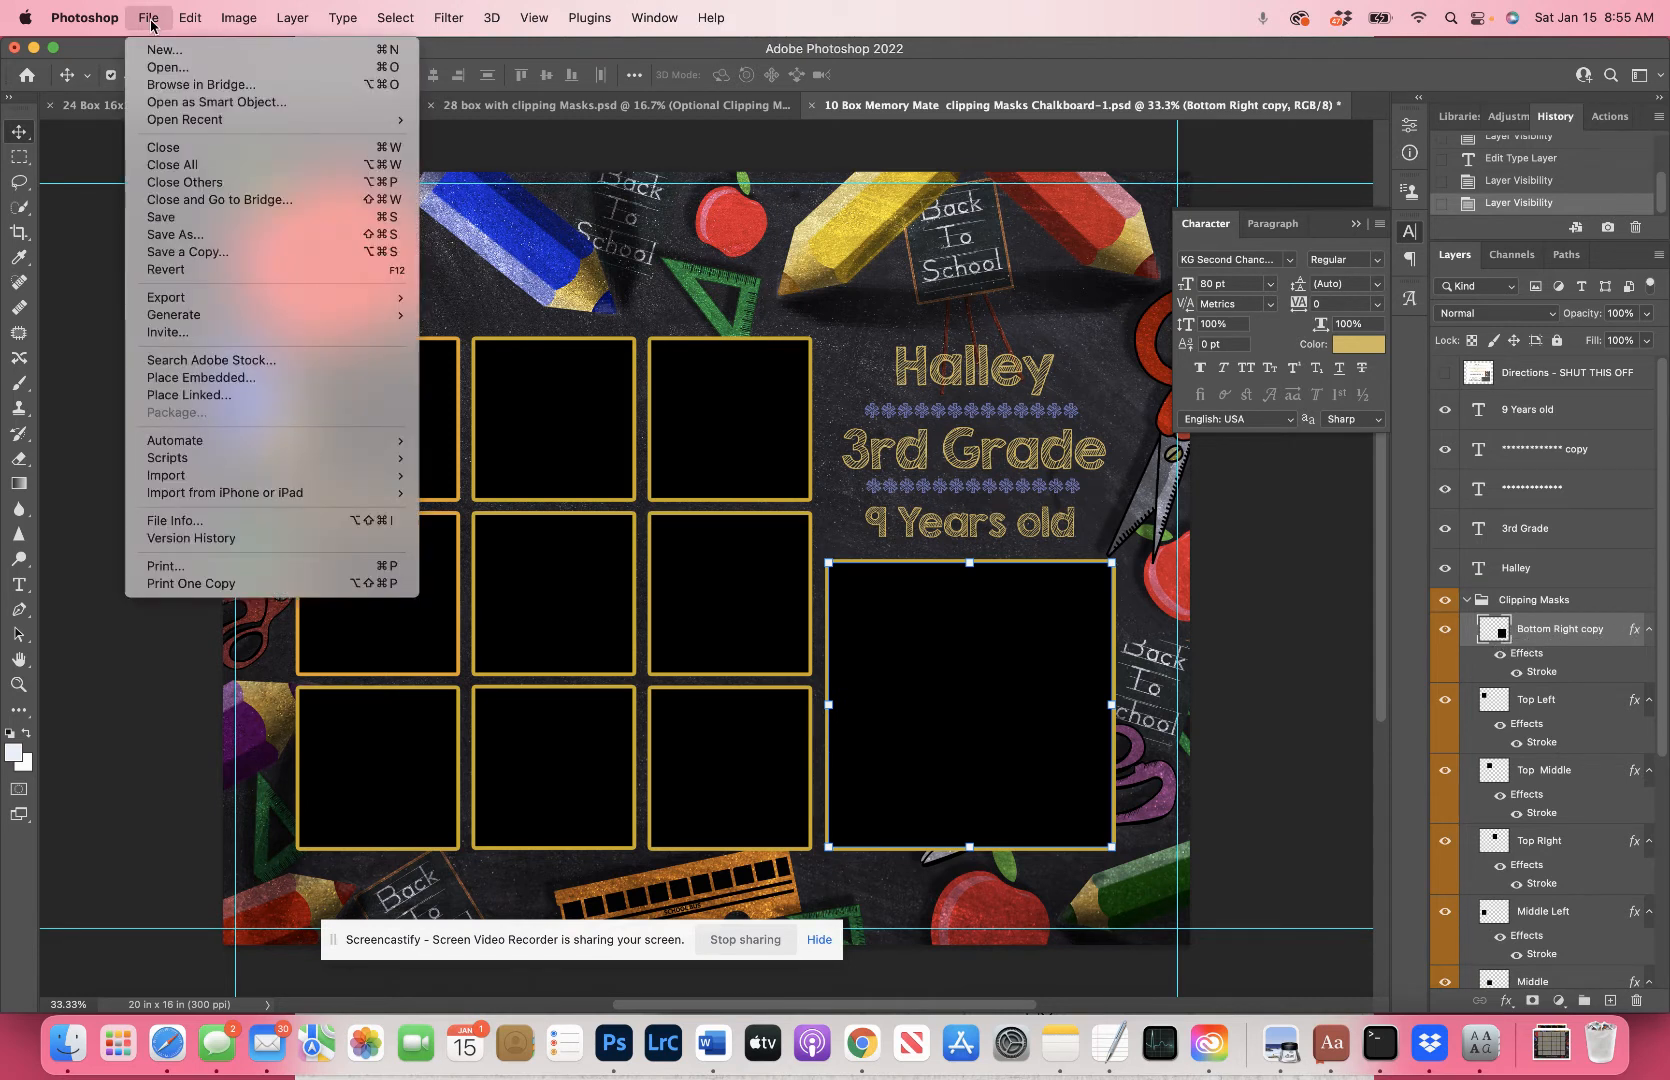
click(207, 378)
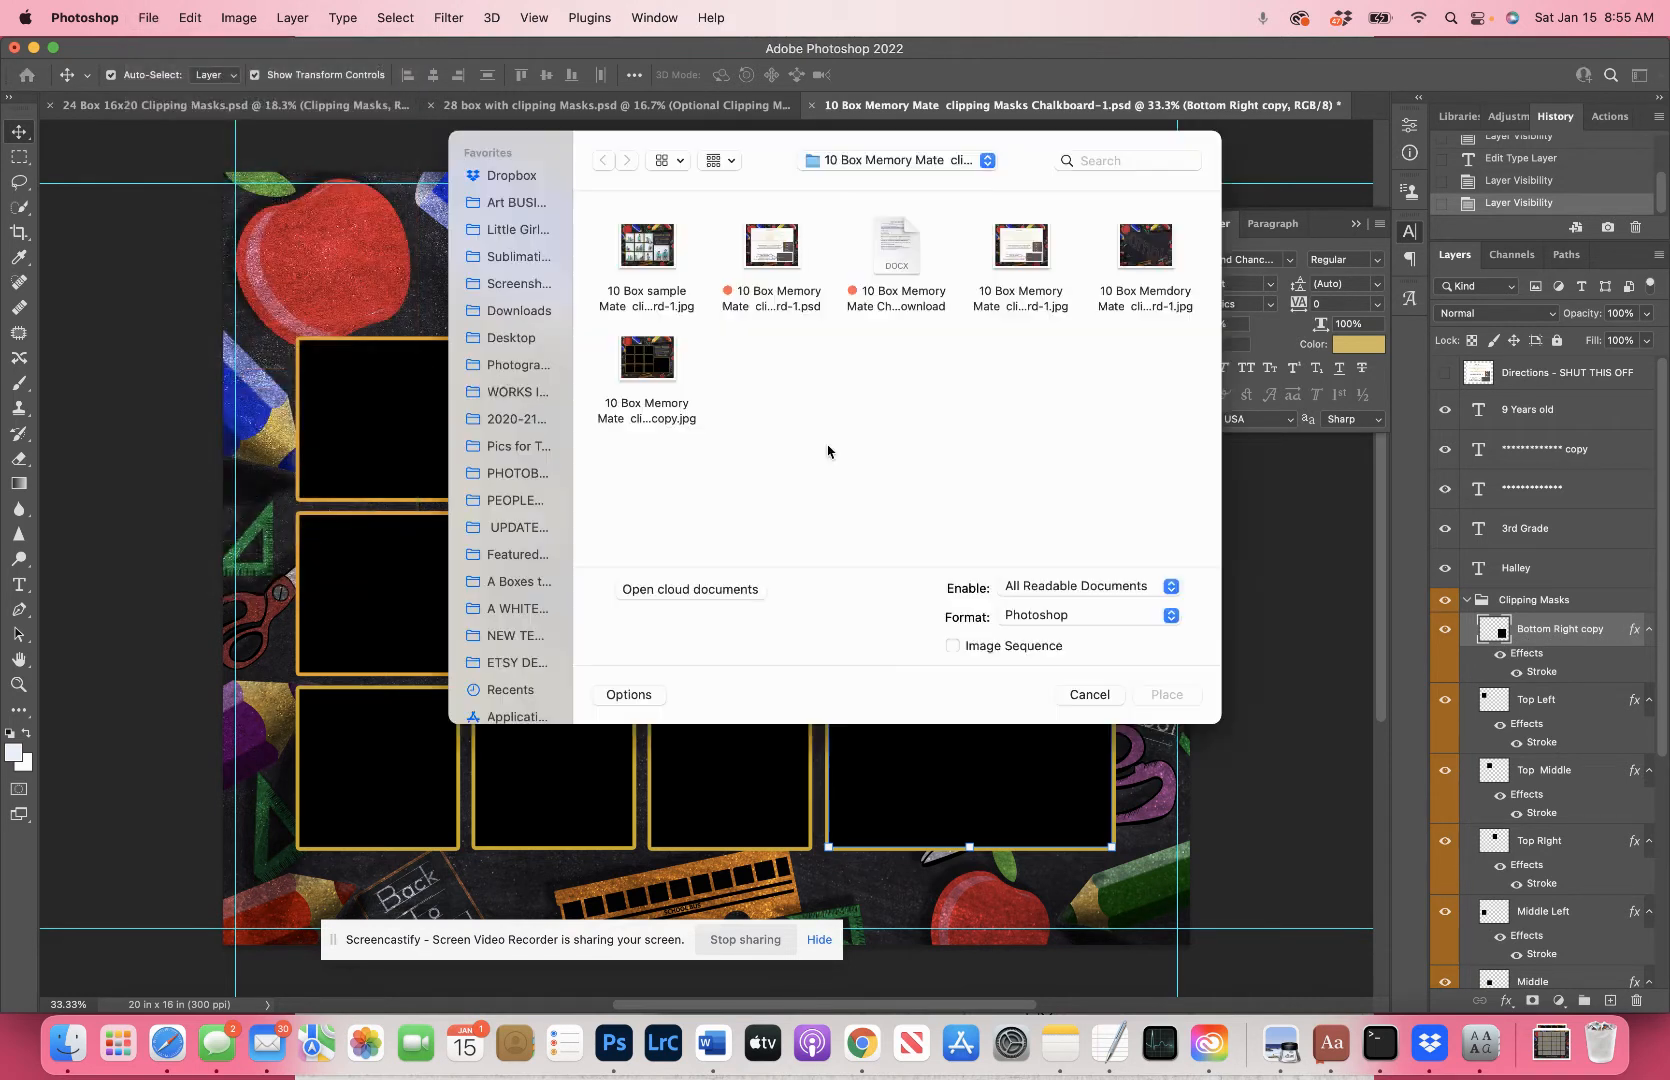
click(516, 500)
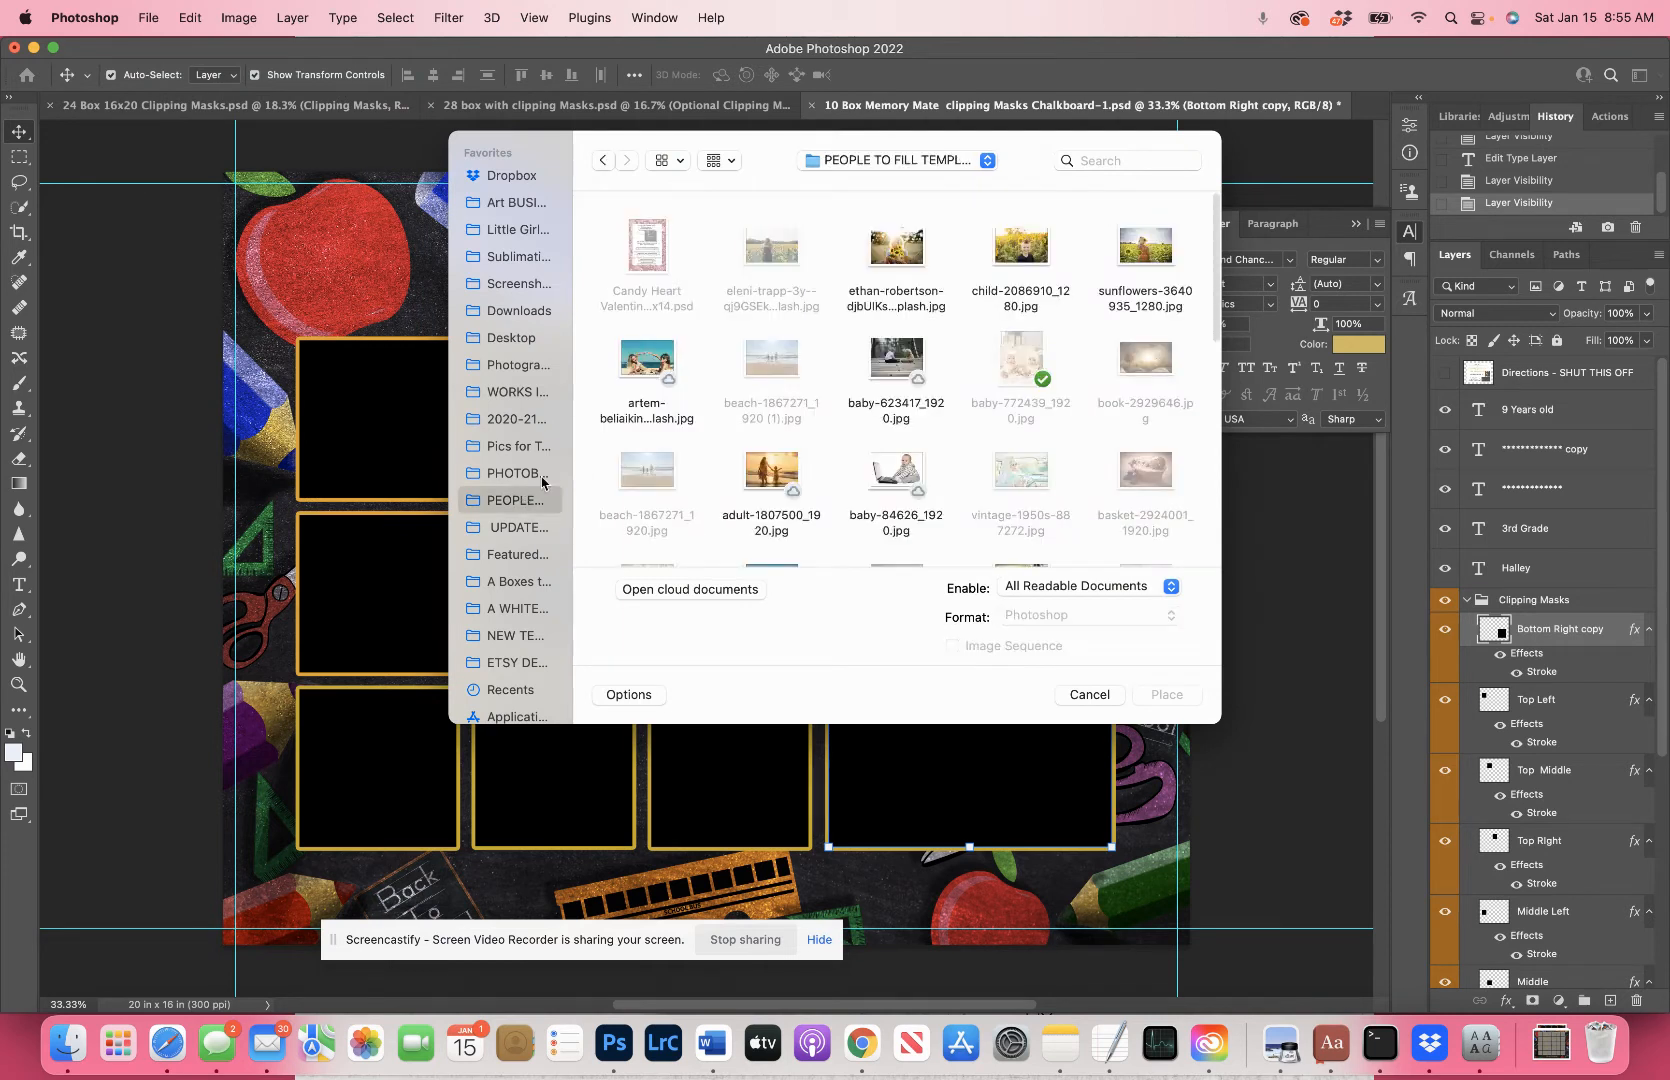
scroll(729, 404, down, 5)
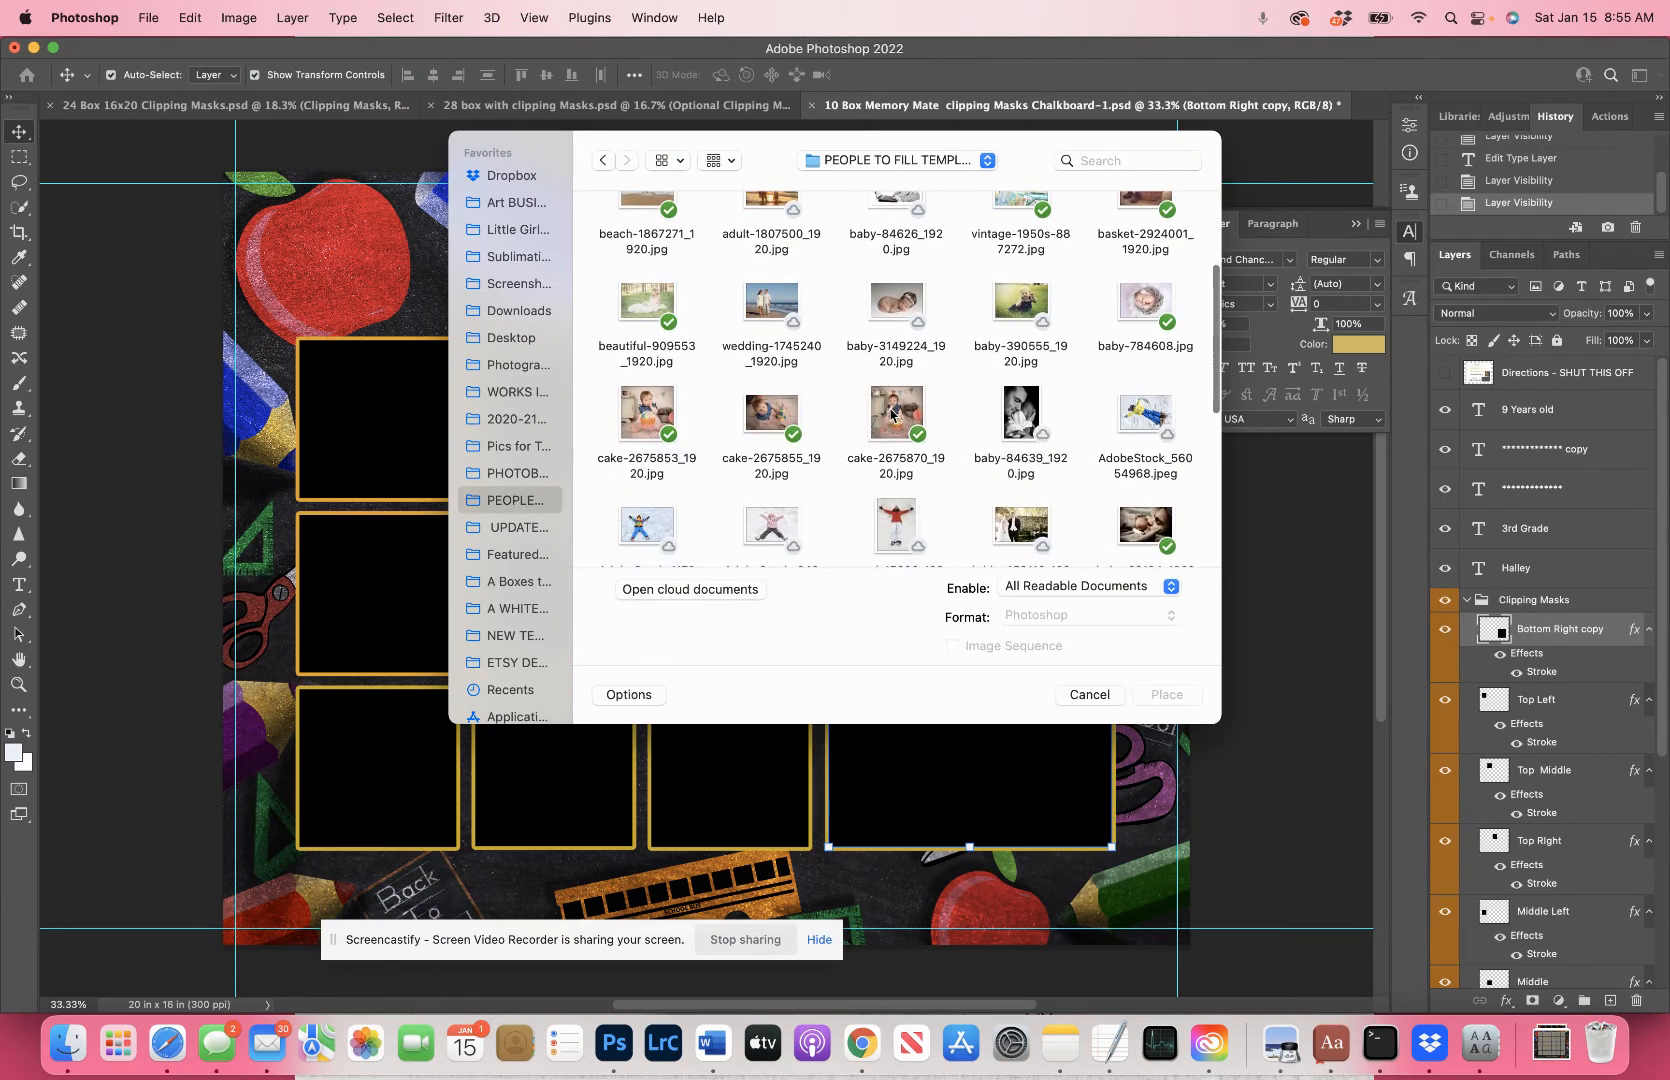
click(893, 416)
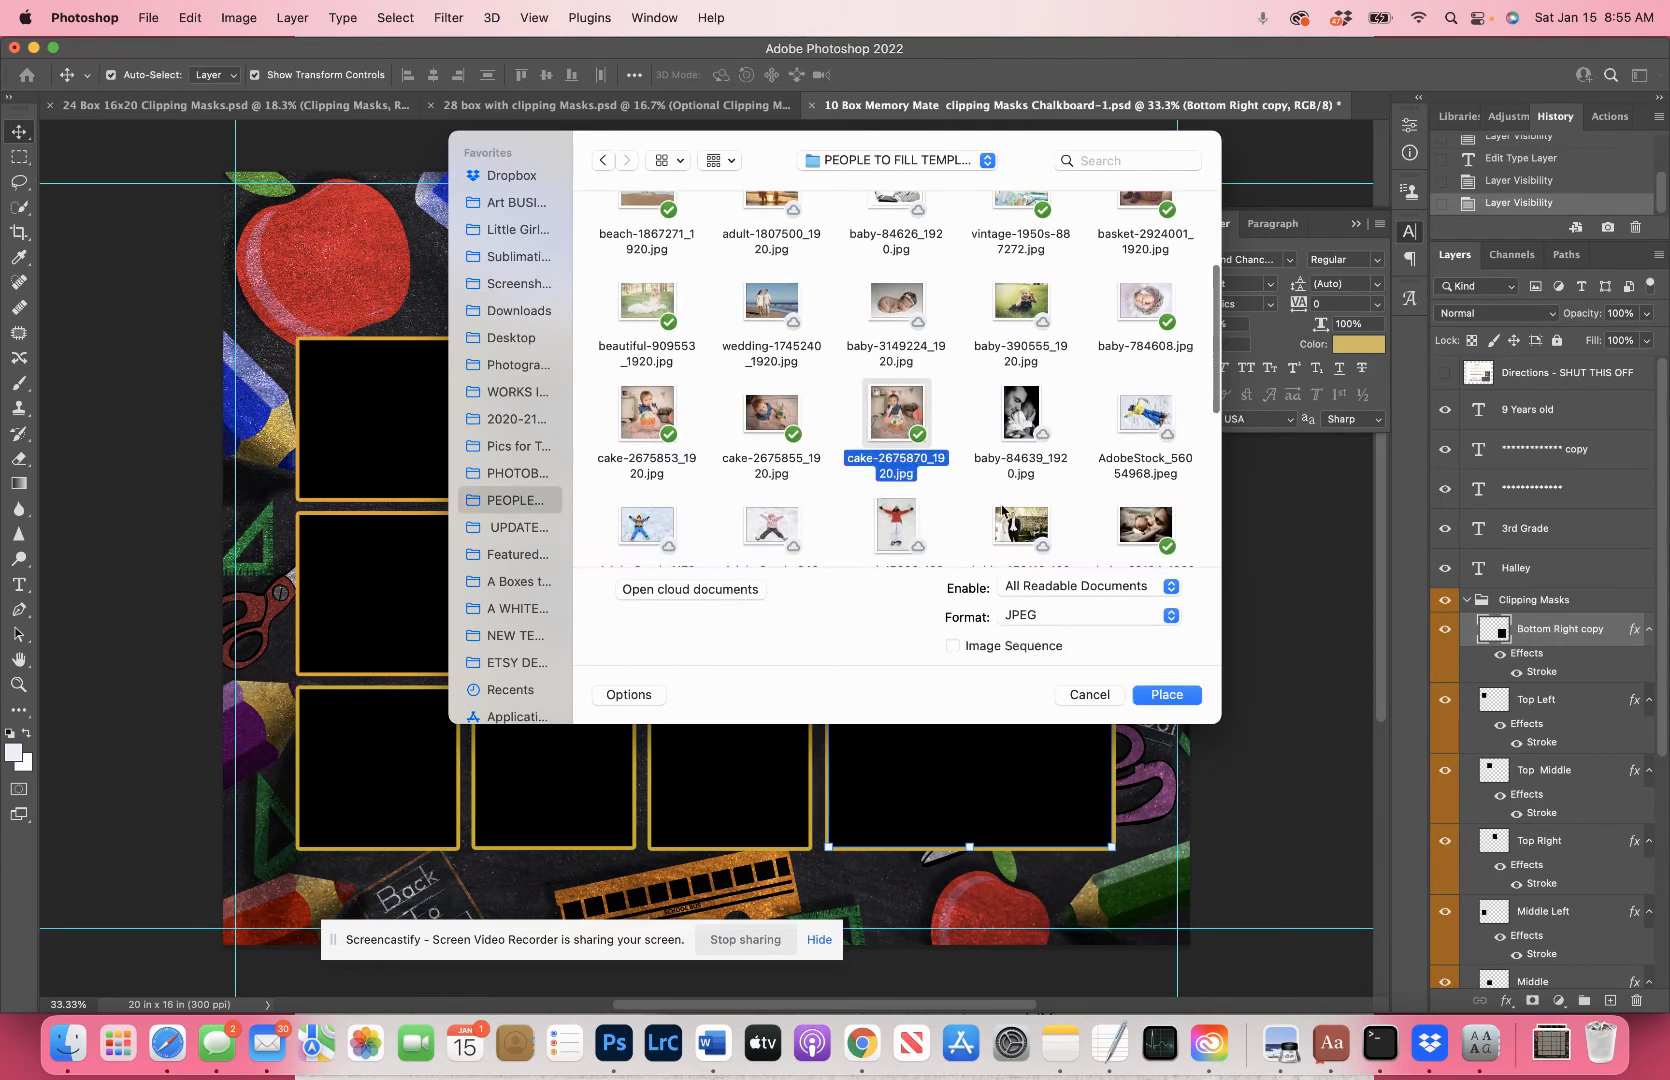
click(1167, 695)
drag(710, 550, 976, 697)
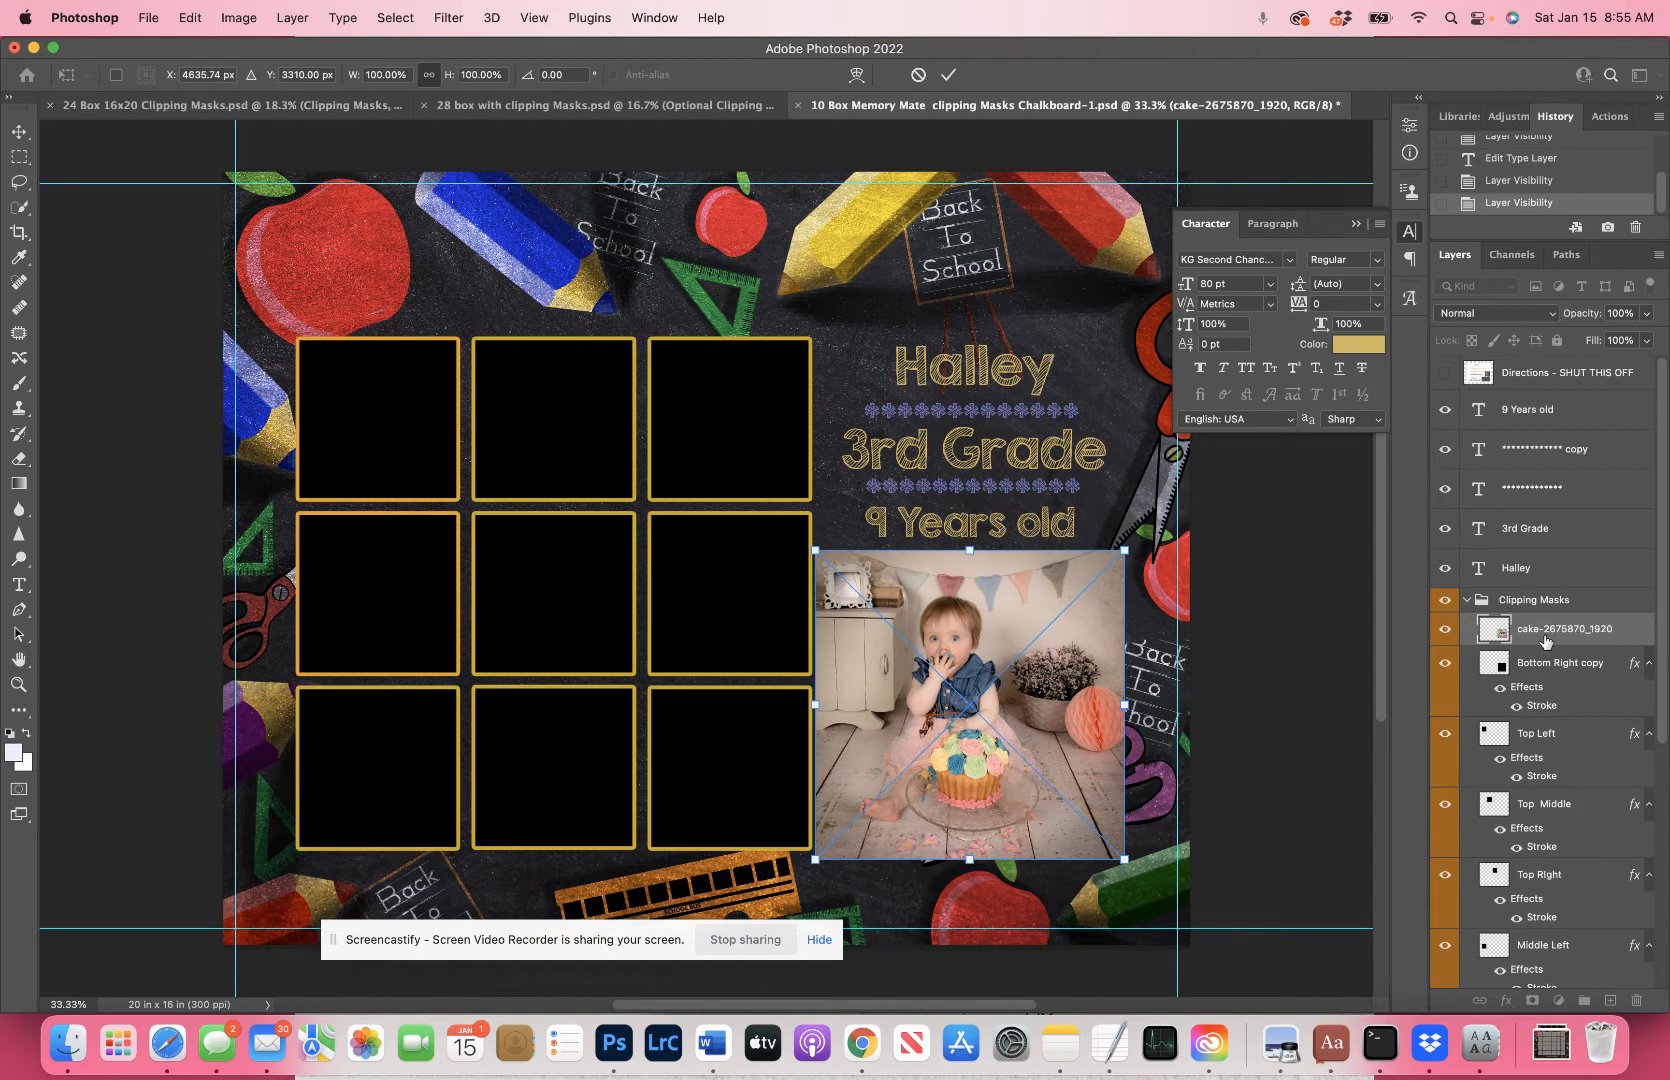
key(Return)
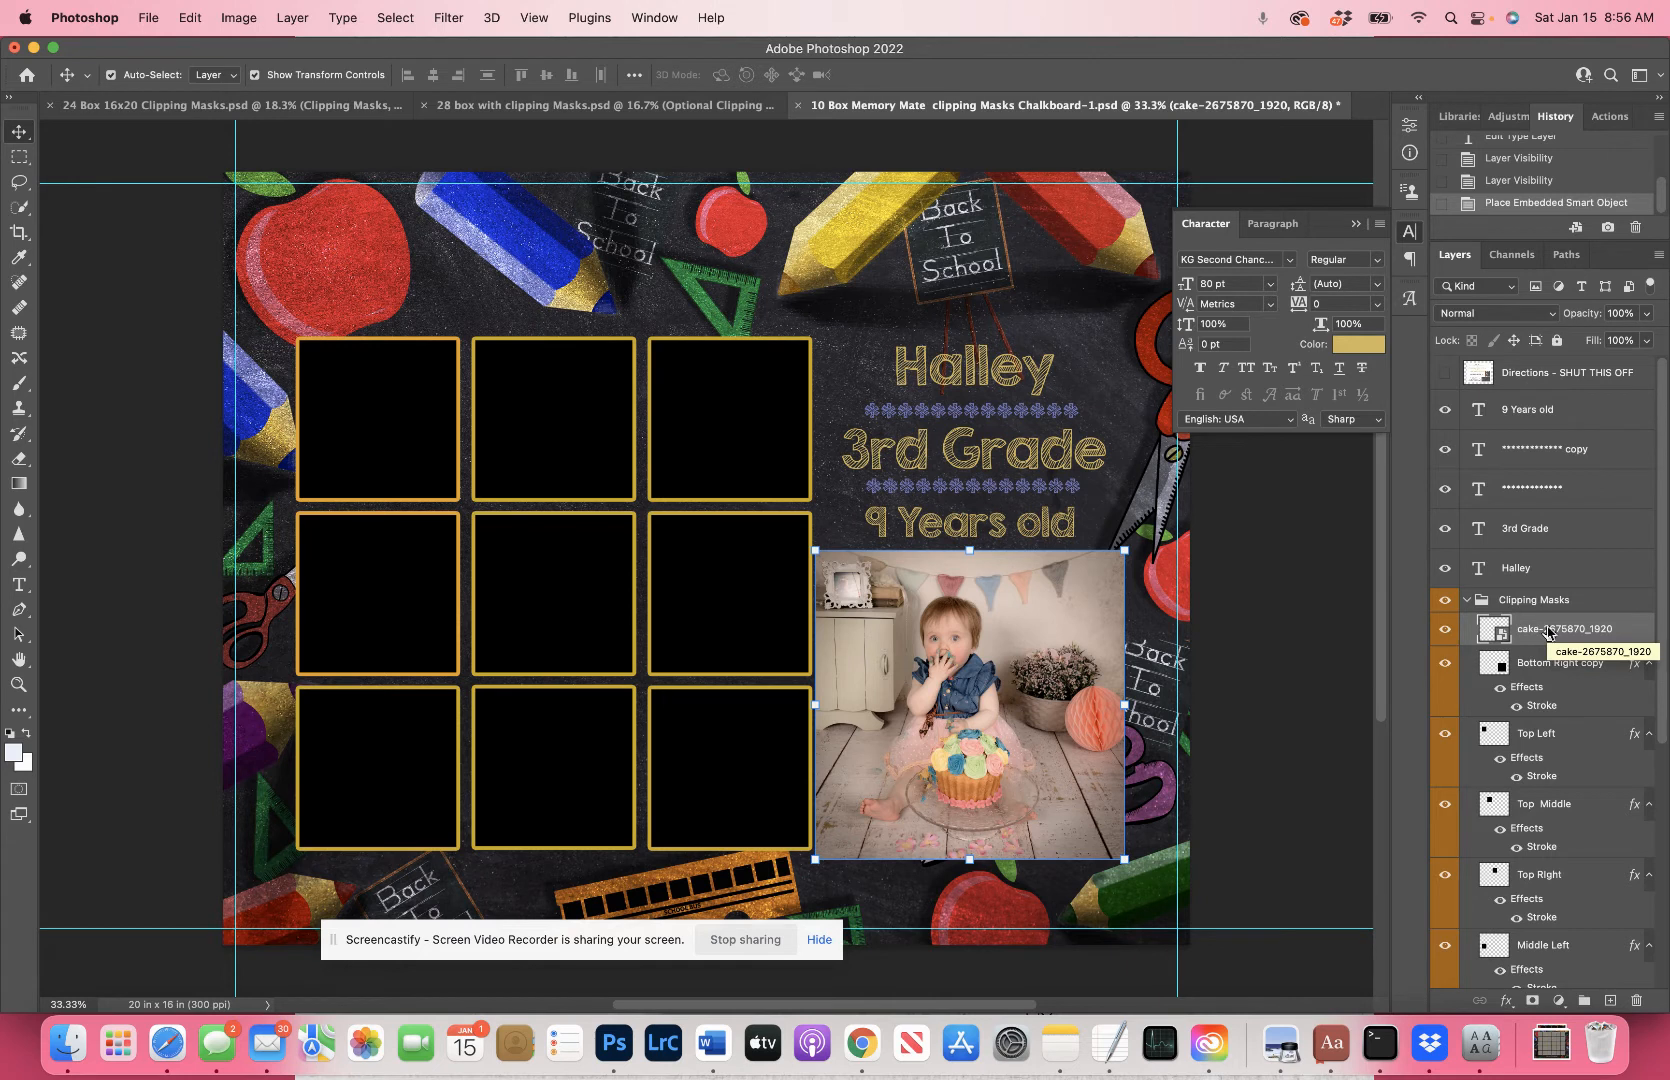
Step: Create a clipping mask from the cake-2675870_1920 layer onto the "Bottom Right copy" box
right_click(1548, 632)
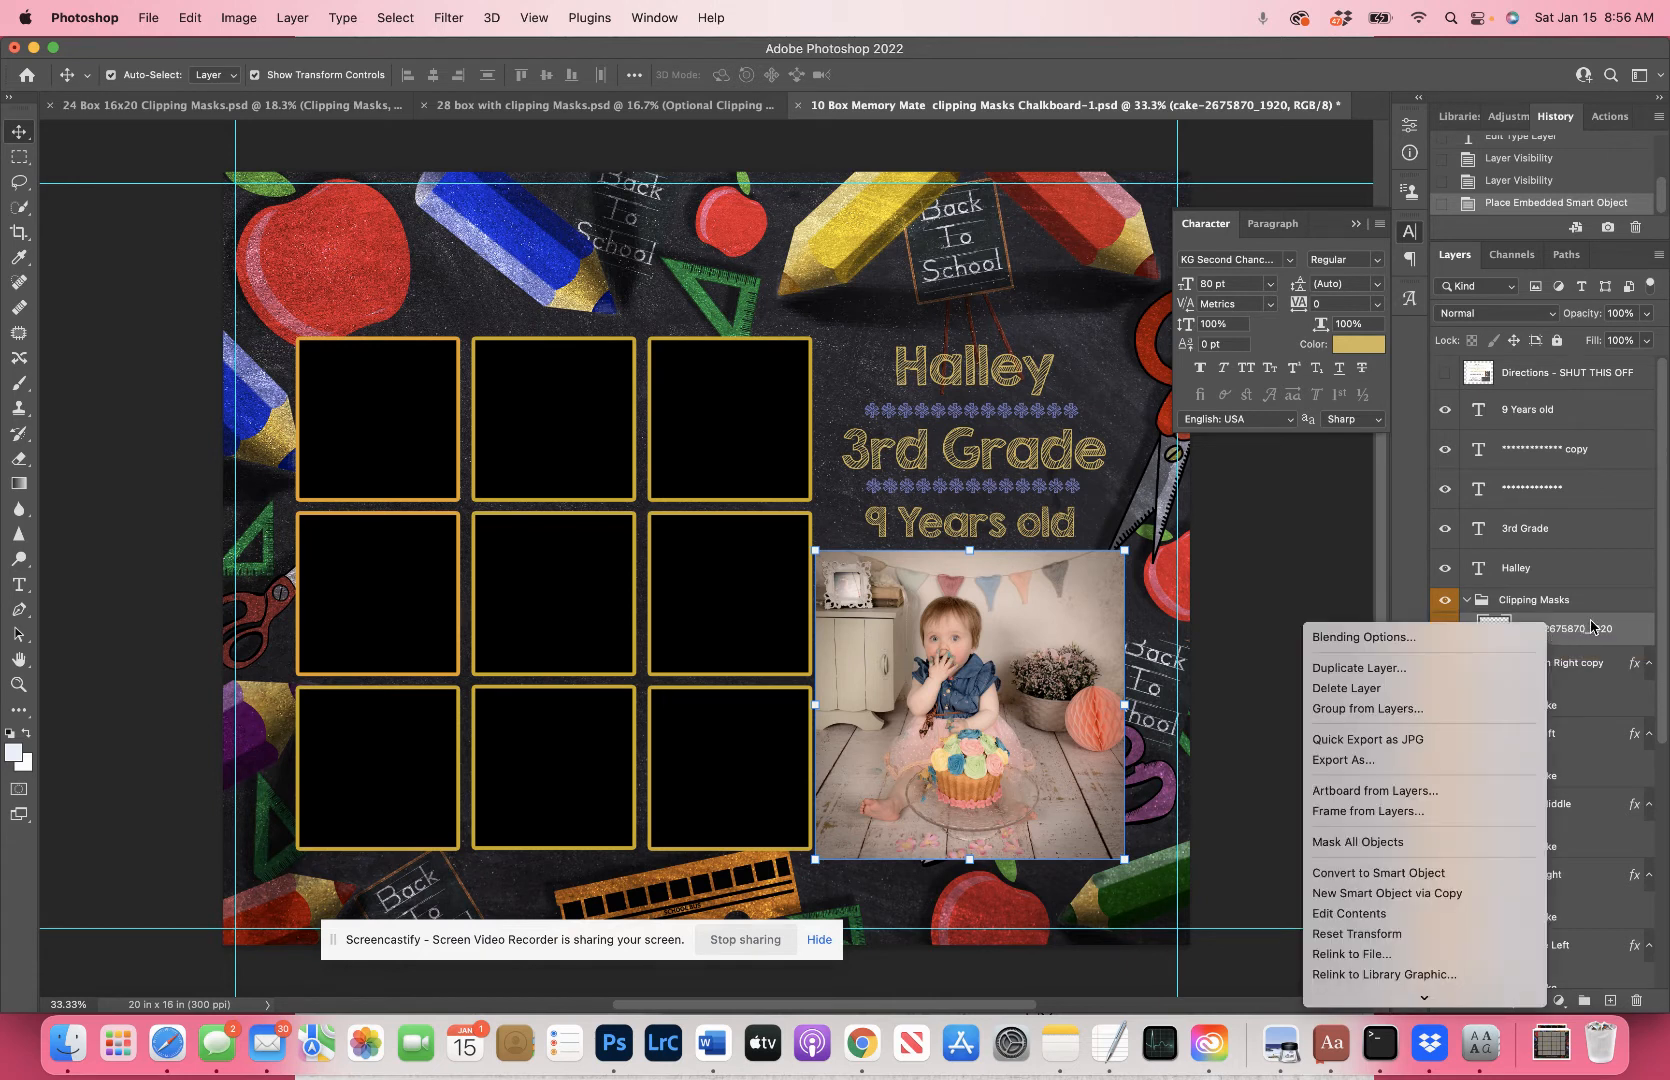
click(1592, 626)
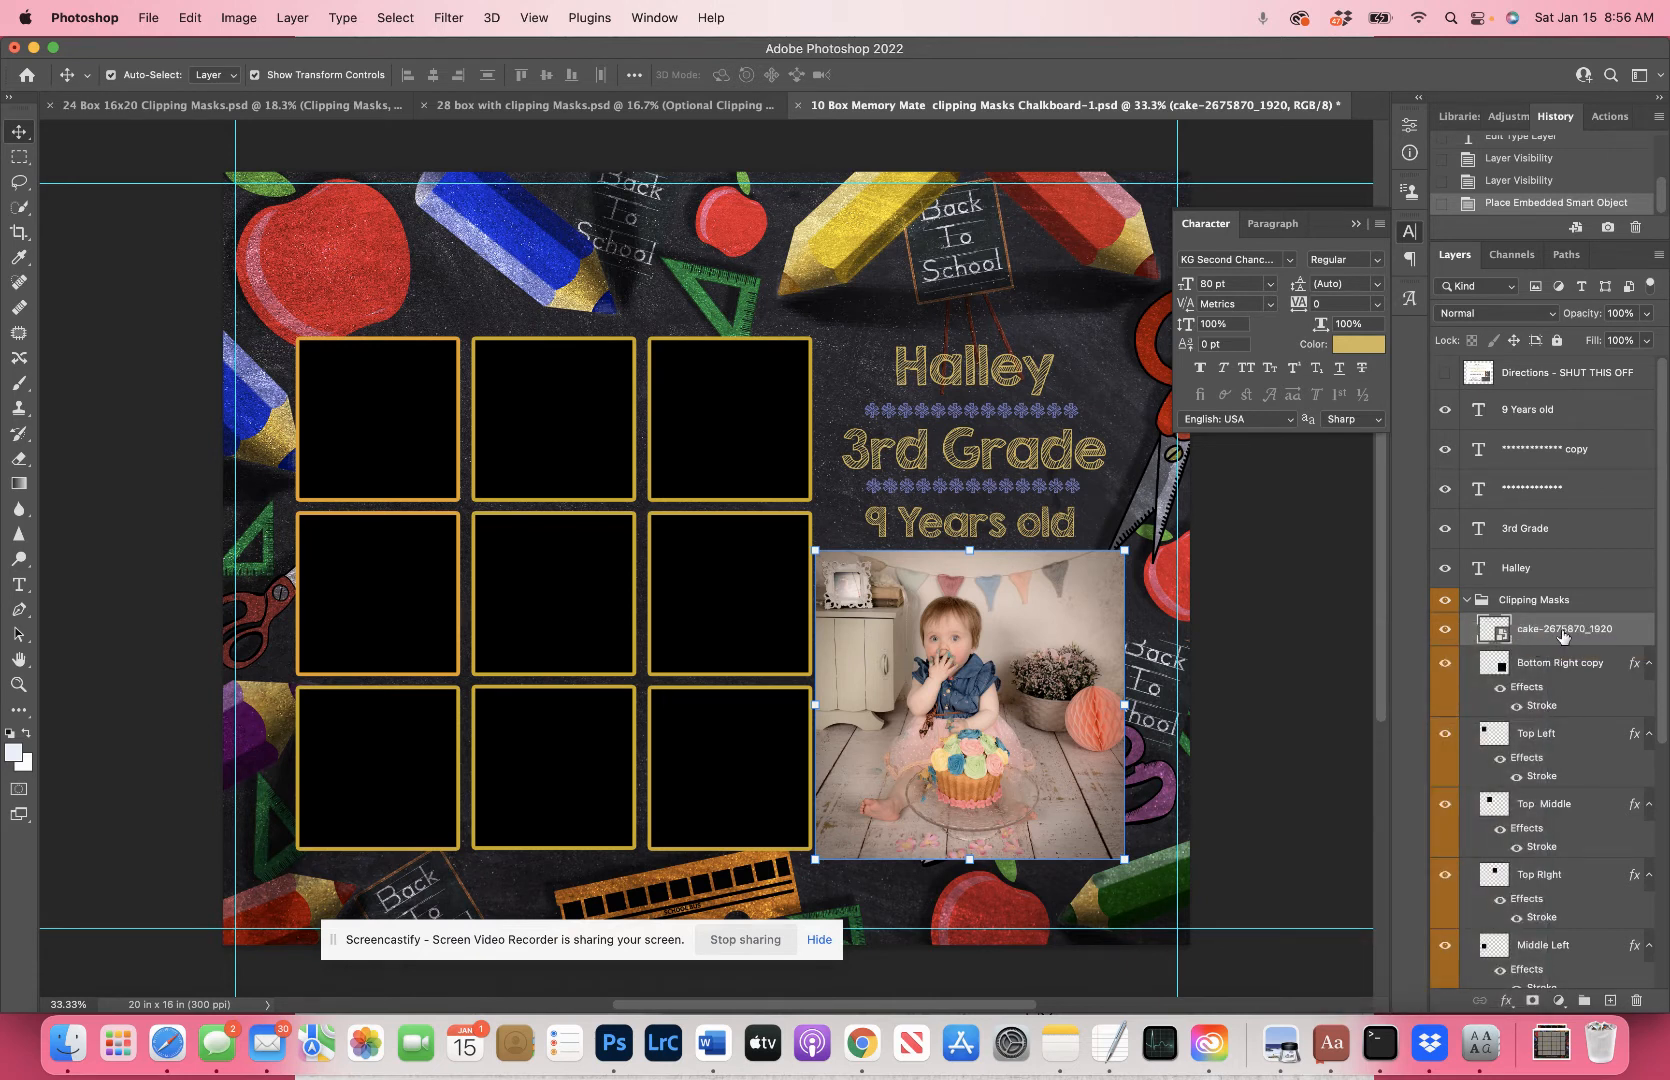
right_click(1563, 636)
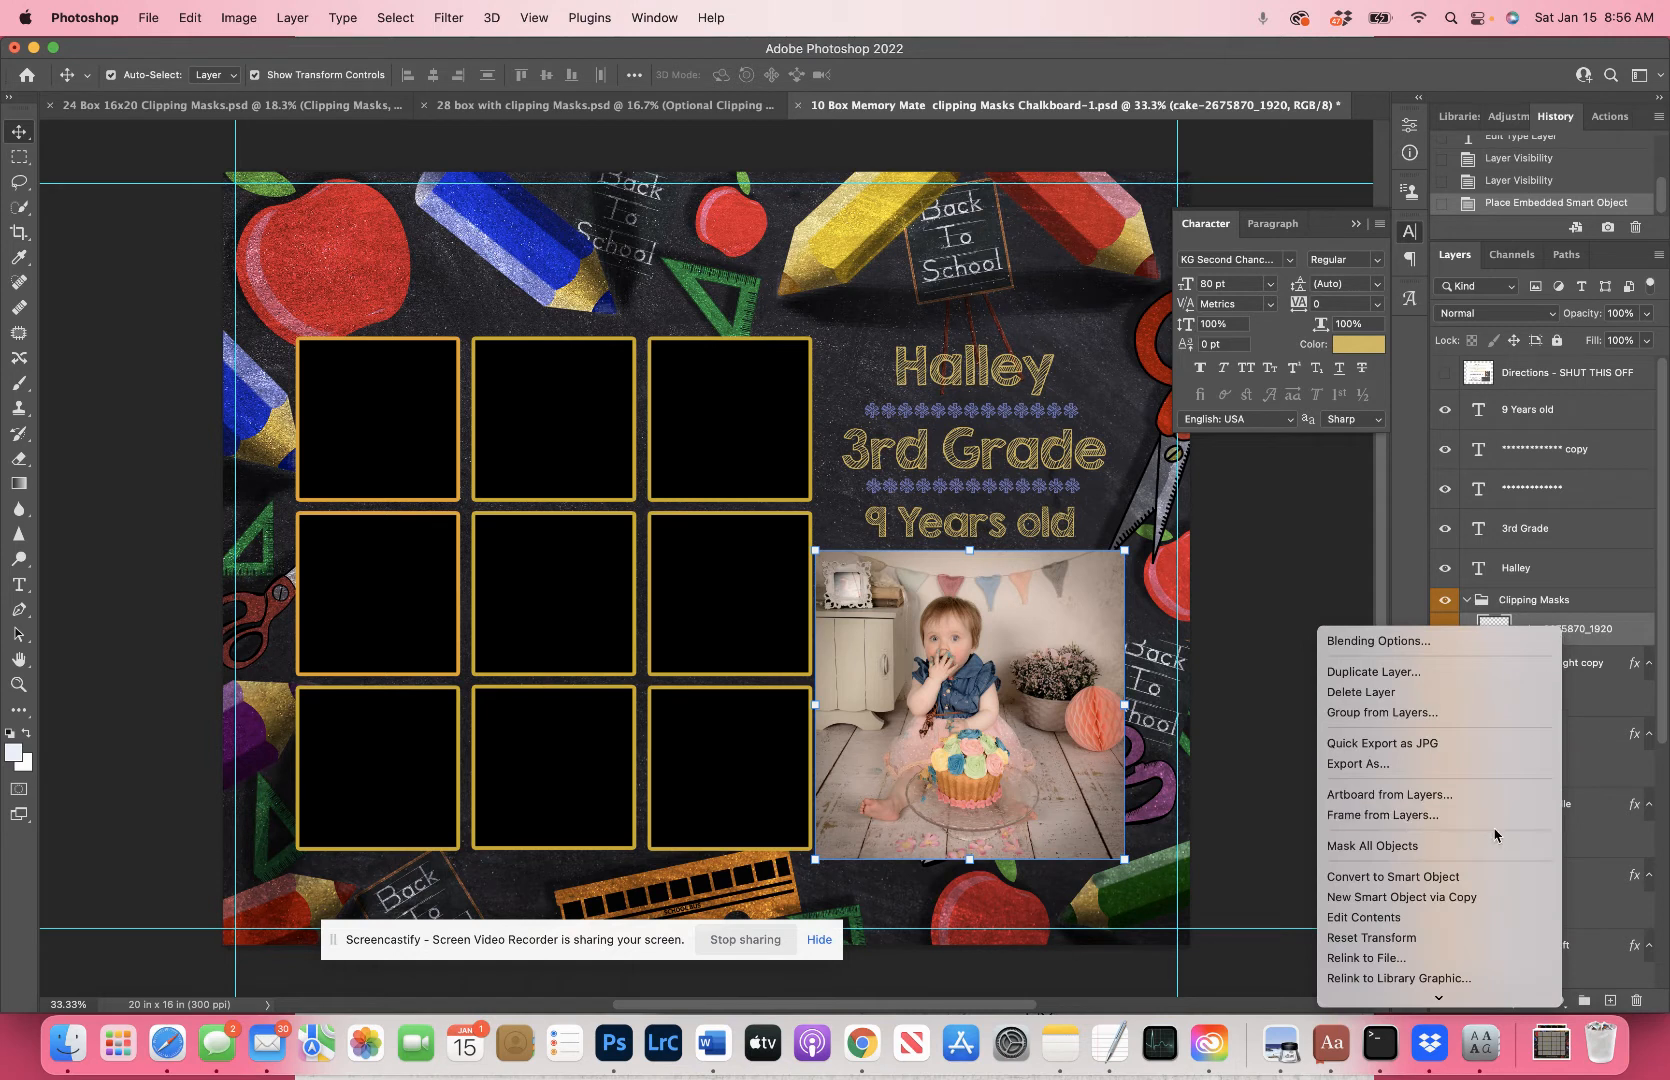
scroll(1495, 835, down, 4)
scroll(1495, 835, down, 1)
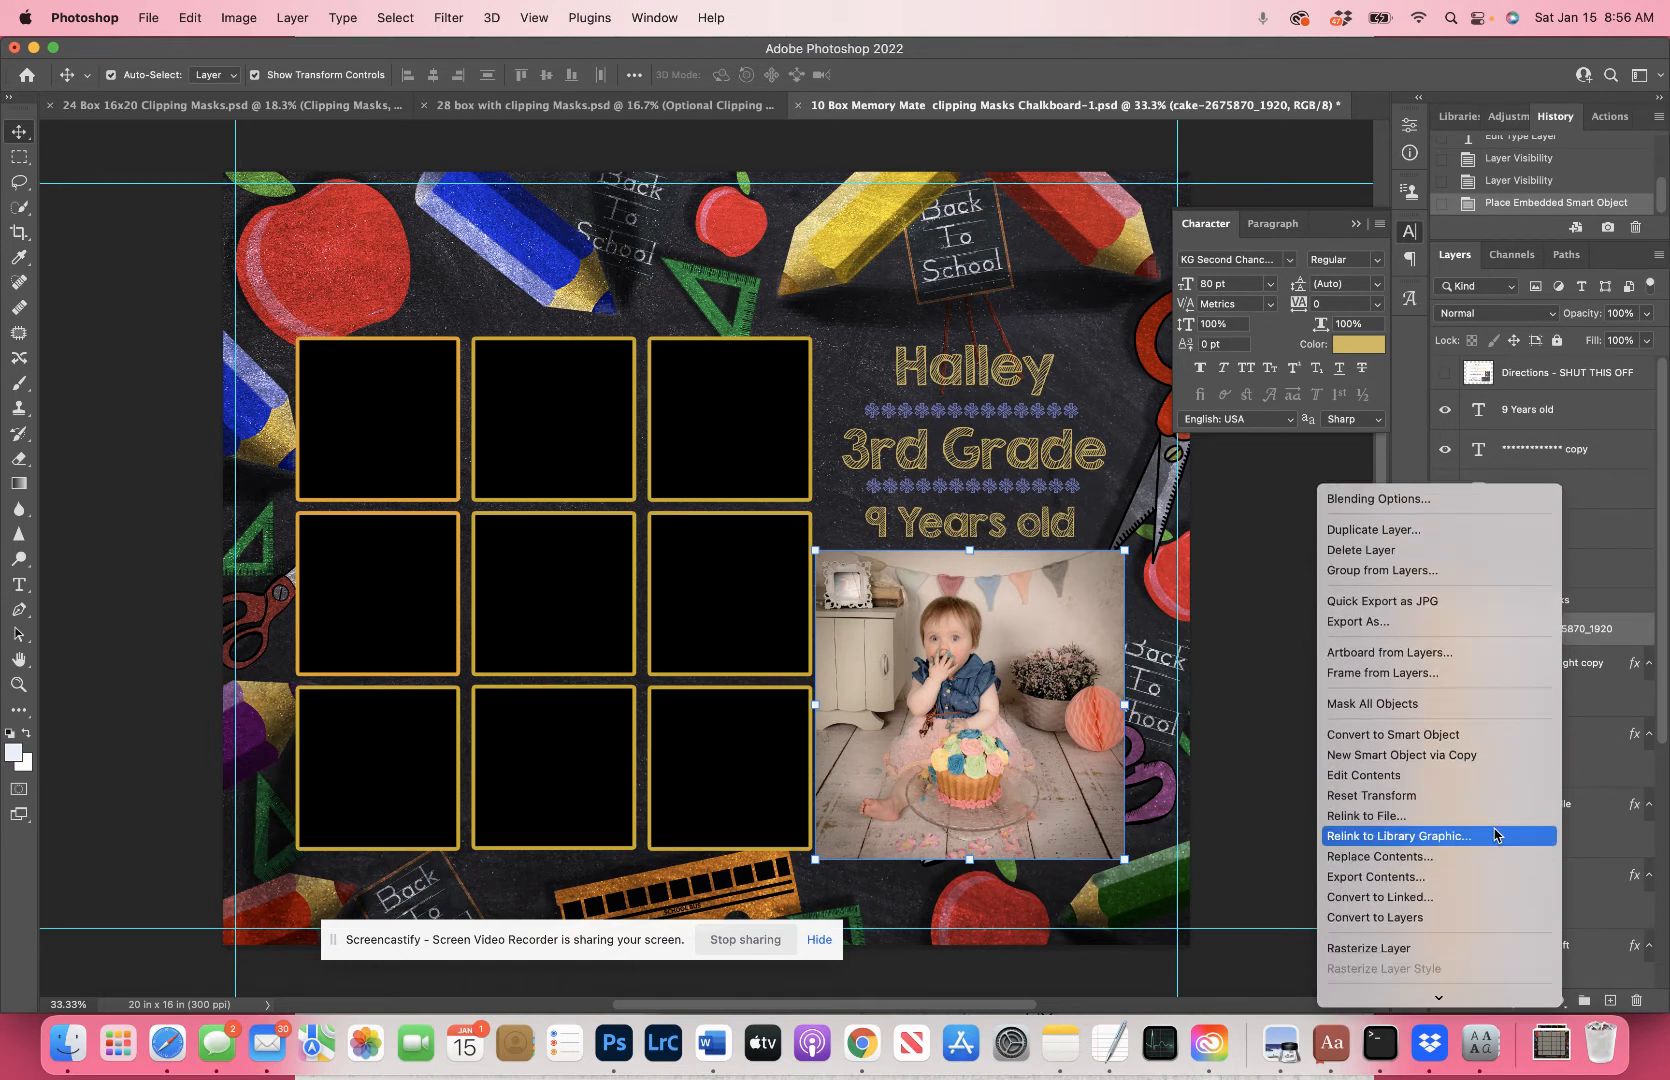
scroll(1495, 835, down, 5)
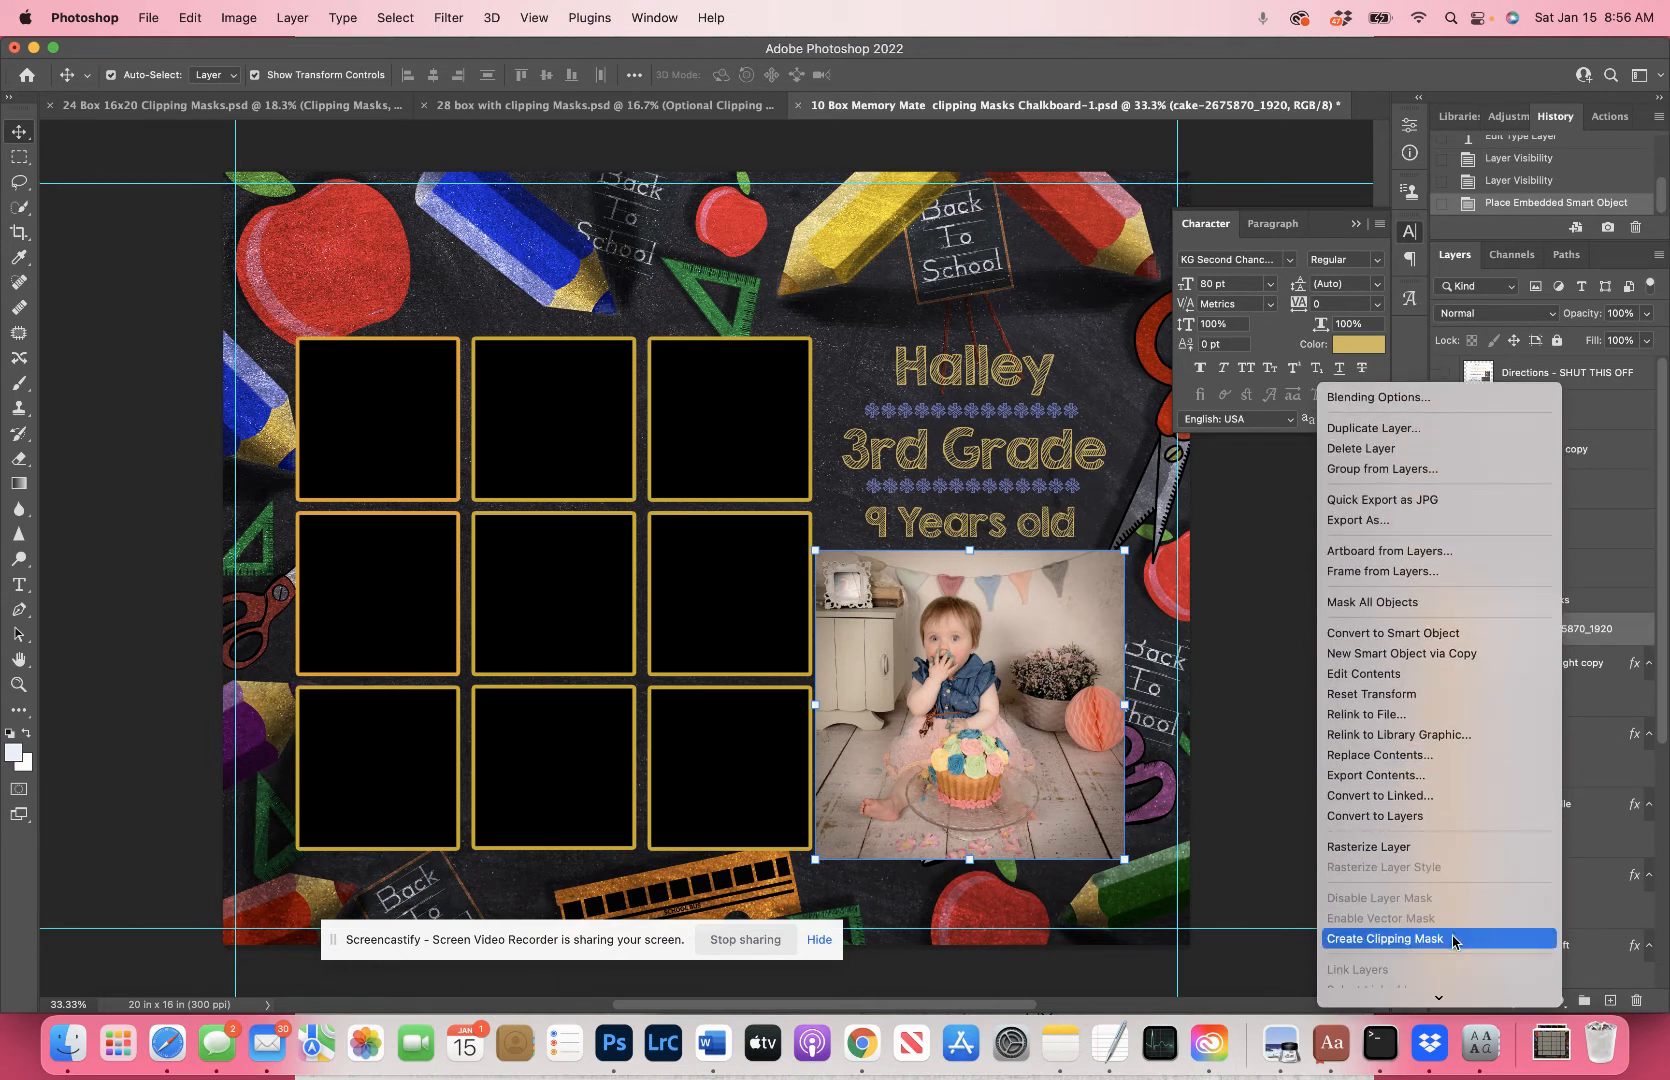
click(1453, 938)
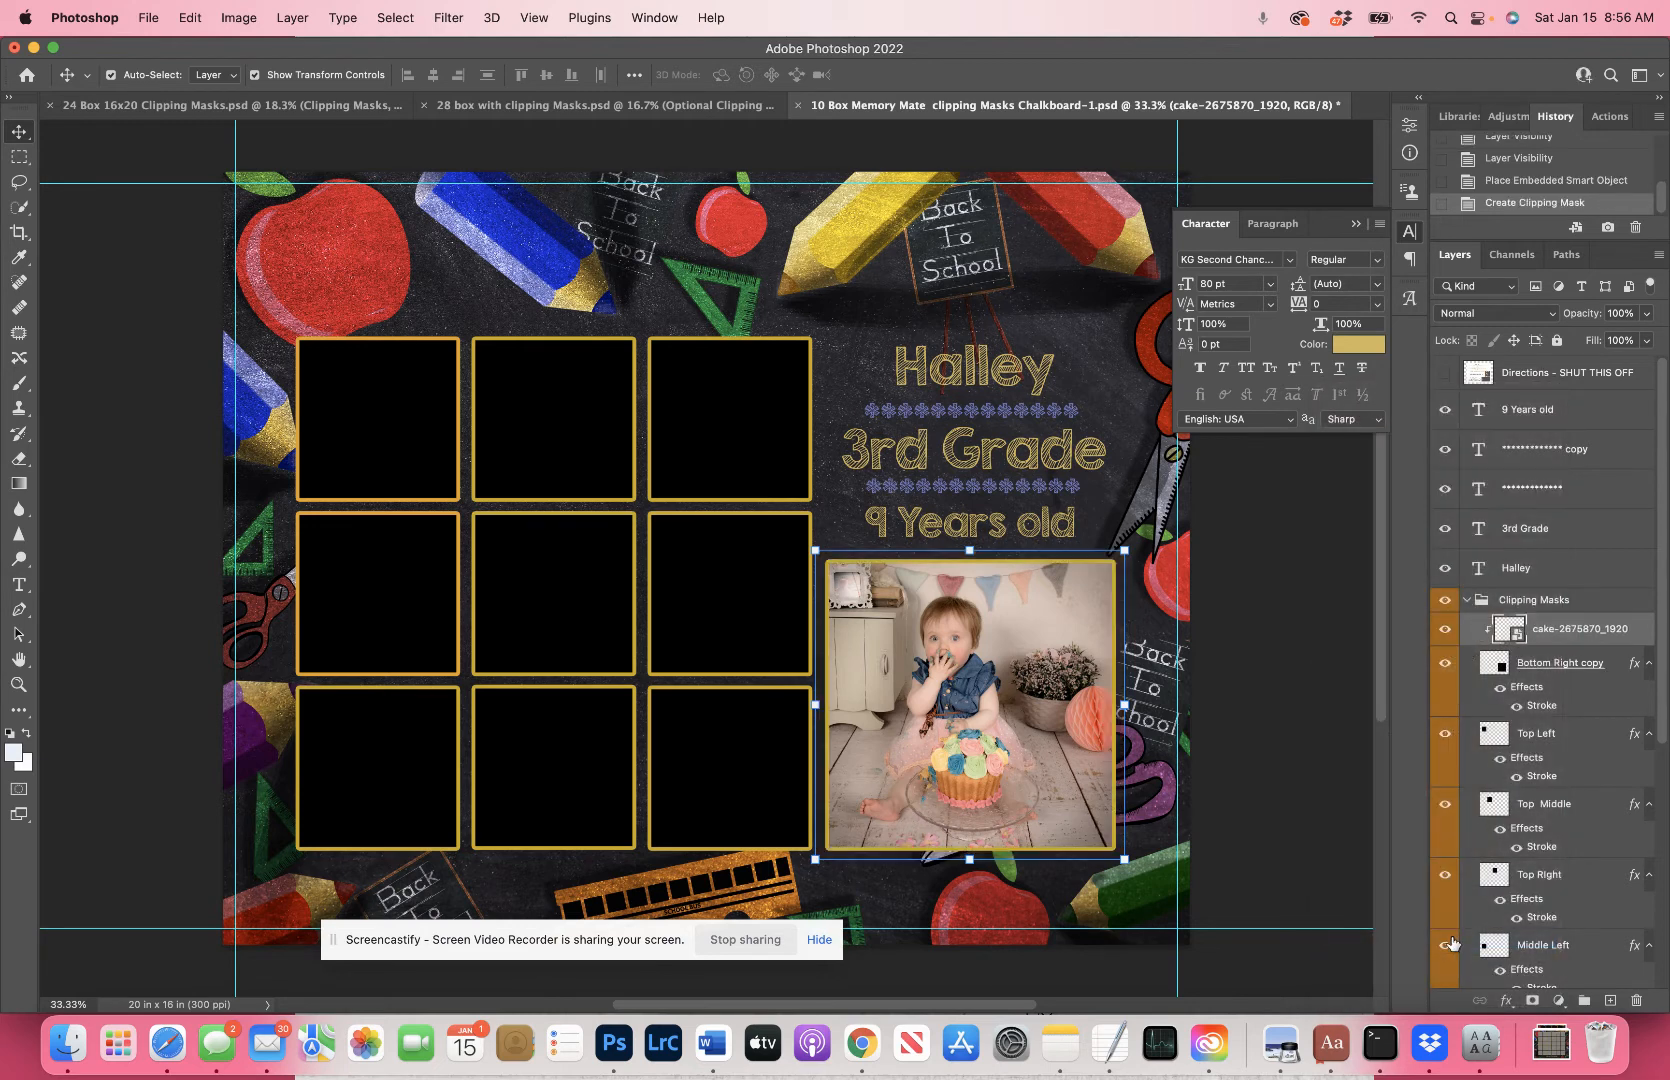
Step: Enlarge the cake-2675870_1920 photo to about 106.3% and reposition it to fill the large box, then deselect the layer
drag(989, 756, 1011, 742)
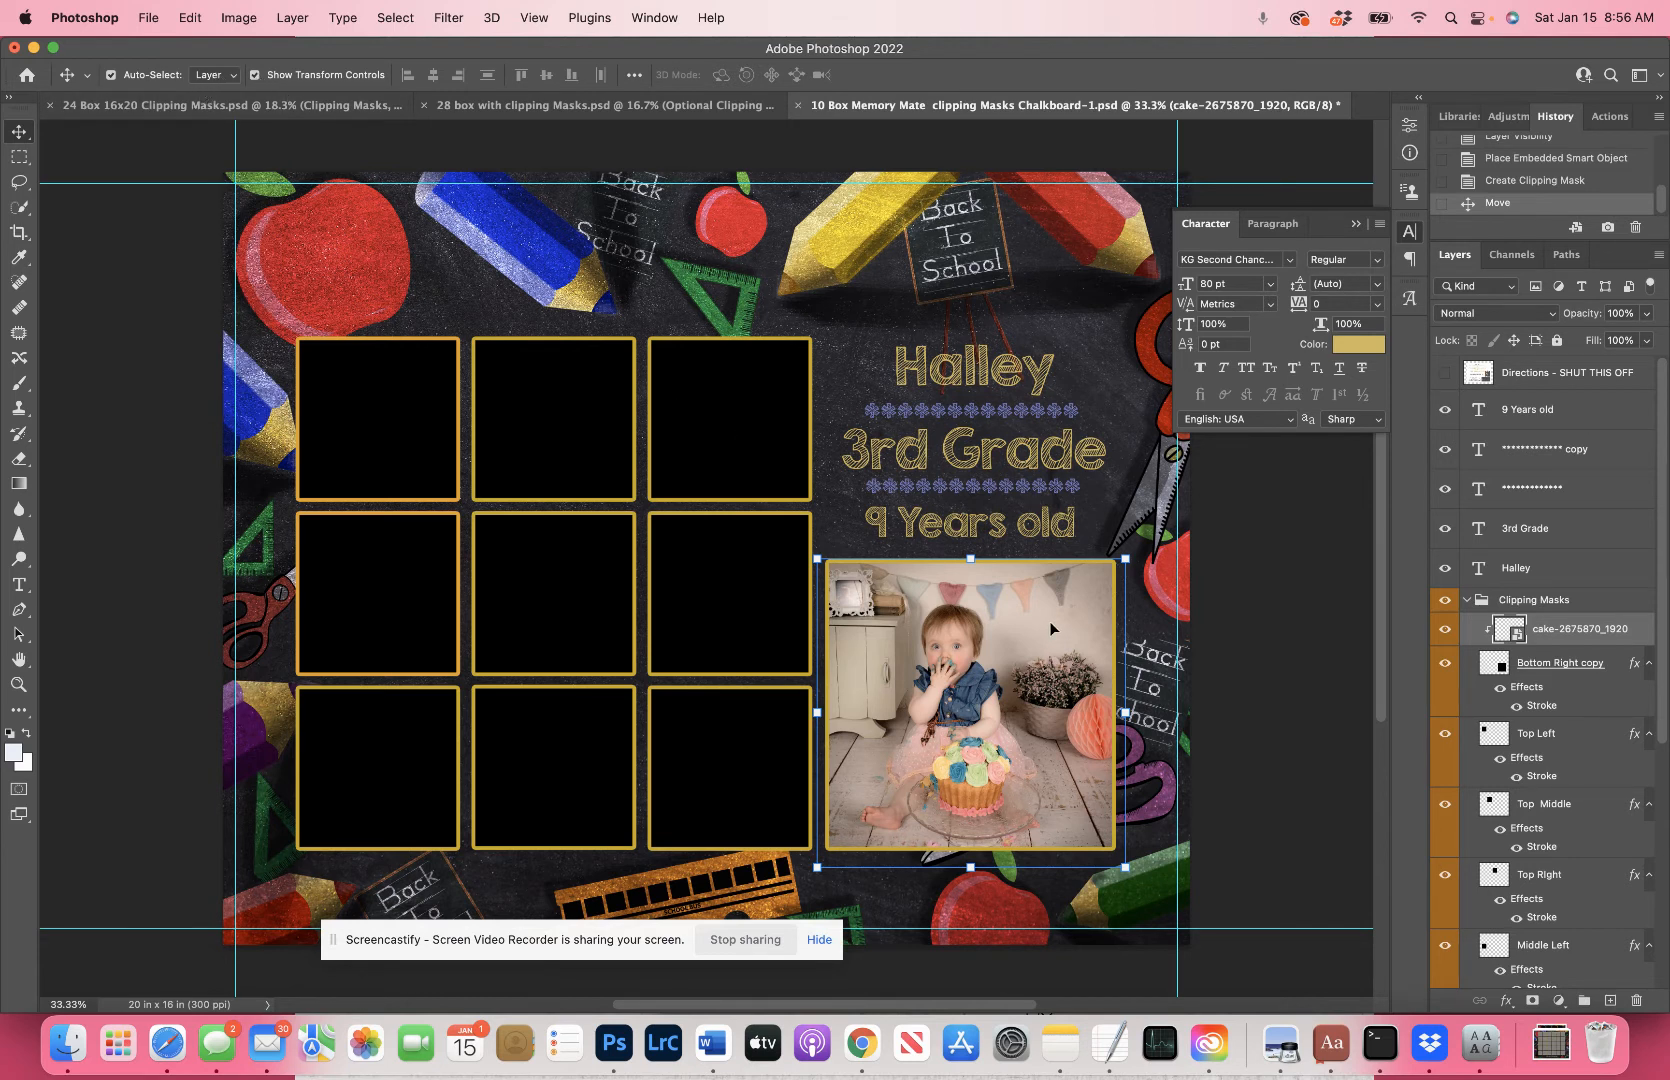
click(1125, 559)
drag(1125, 559, 1144, 538)
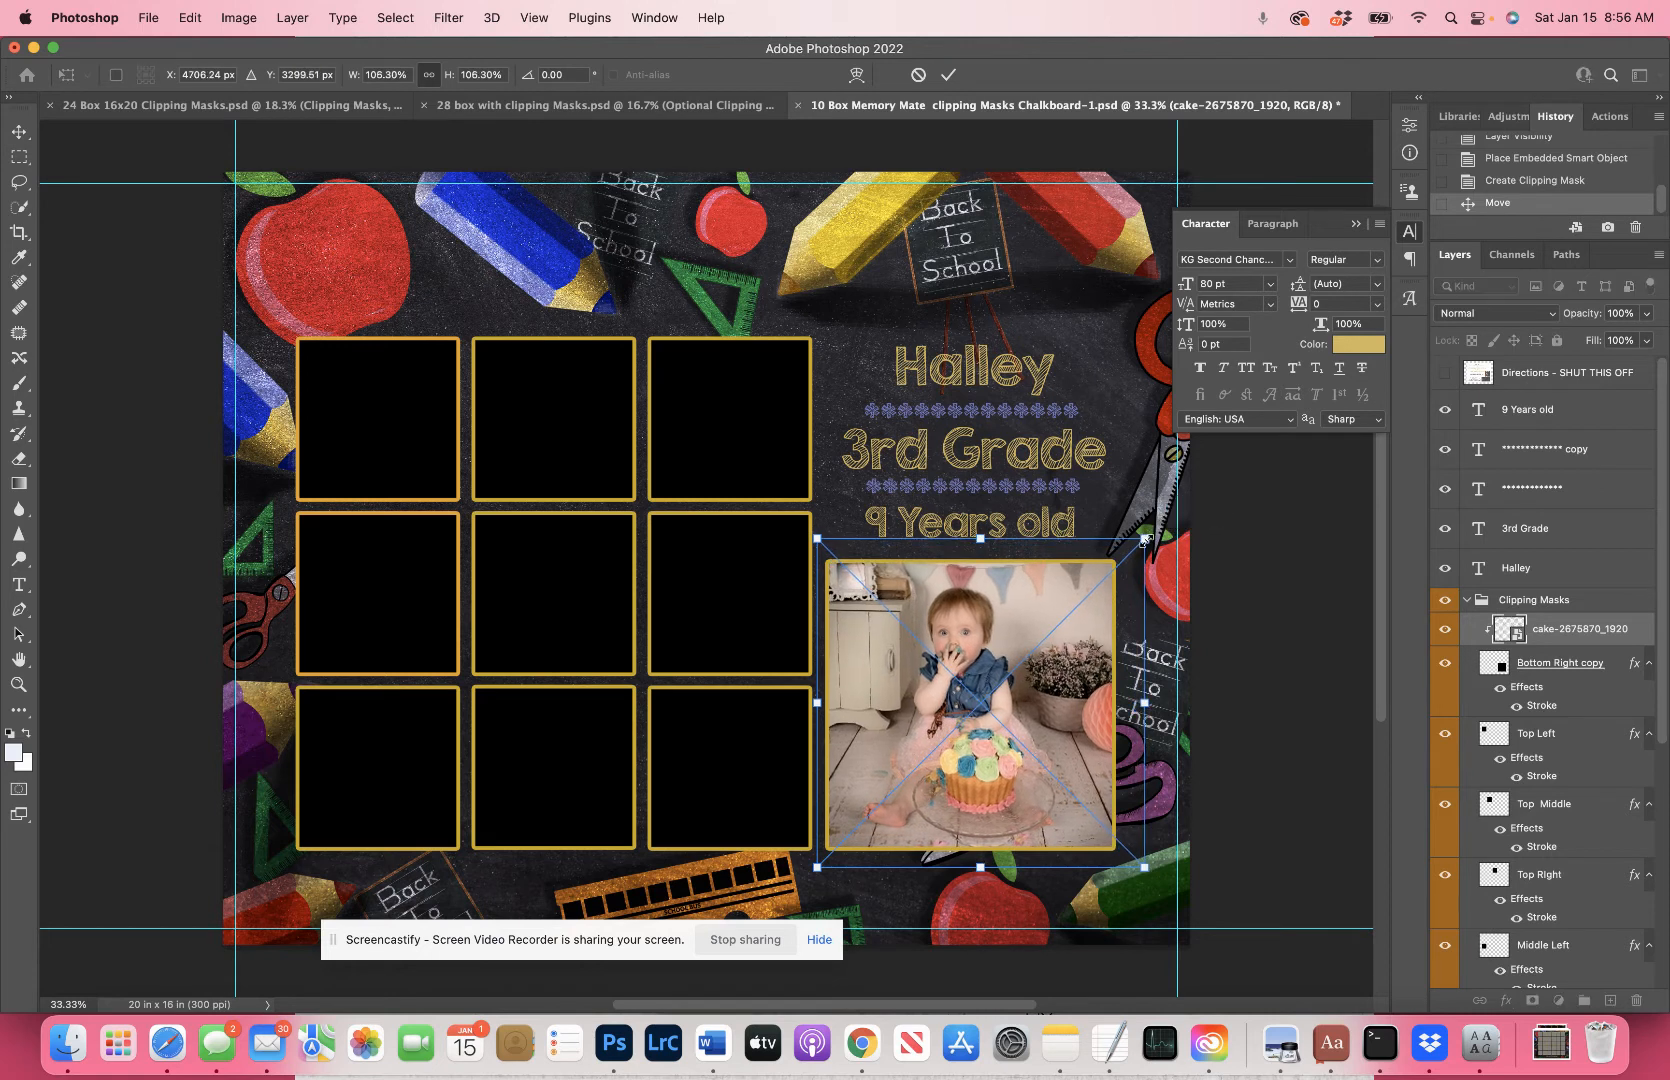
drag(1080, 689, 1084, 693)
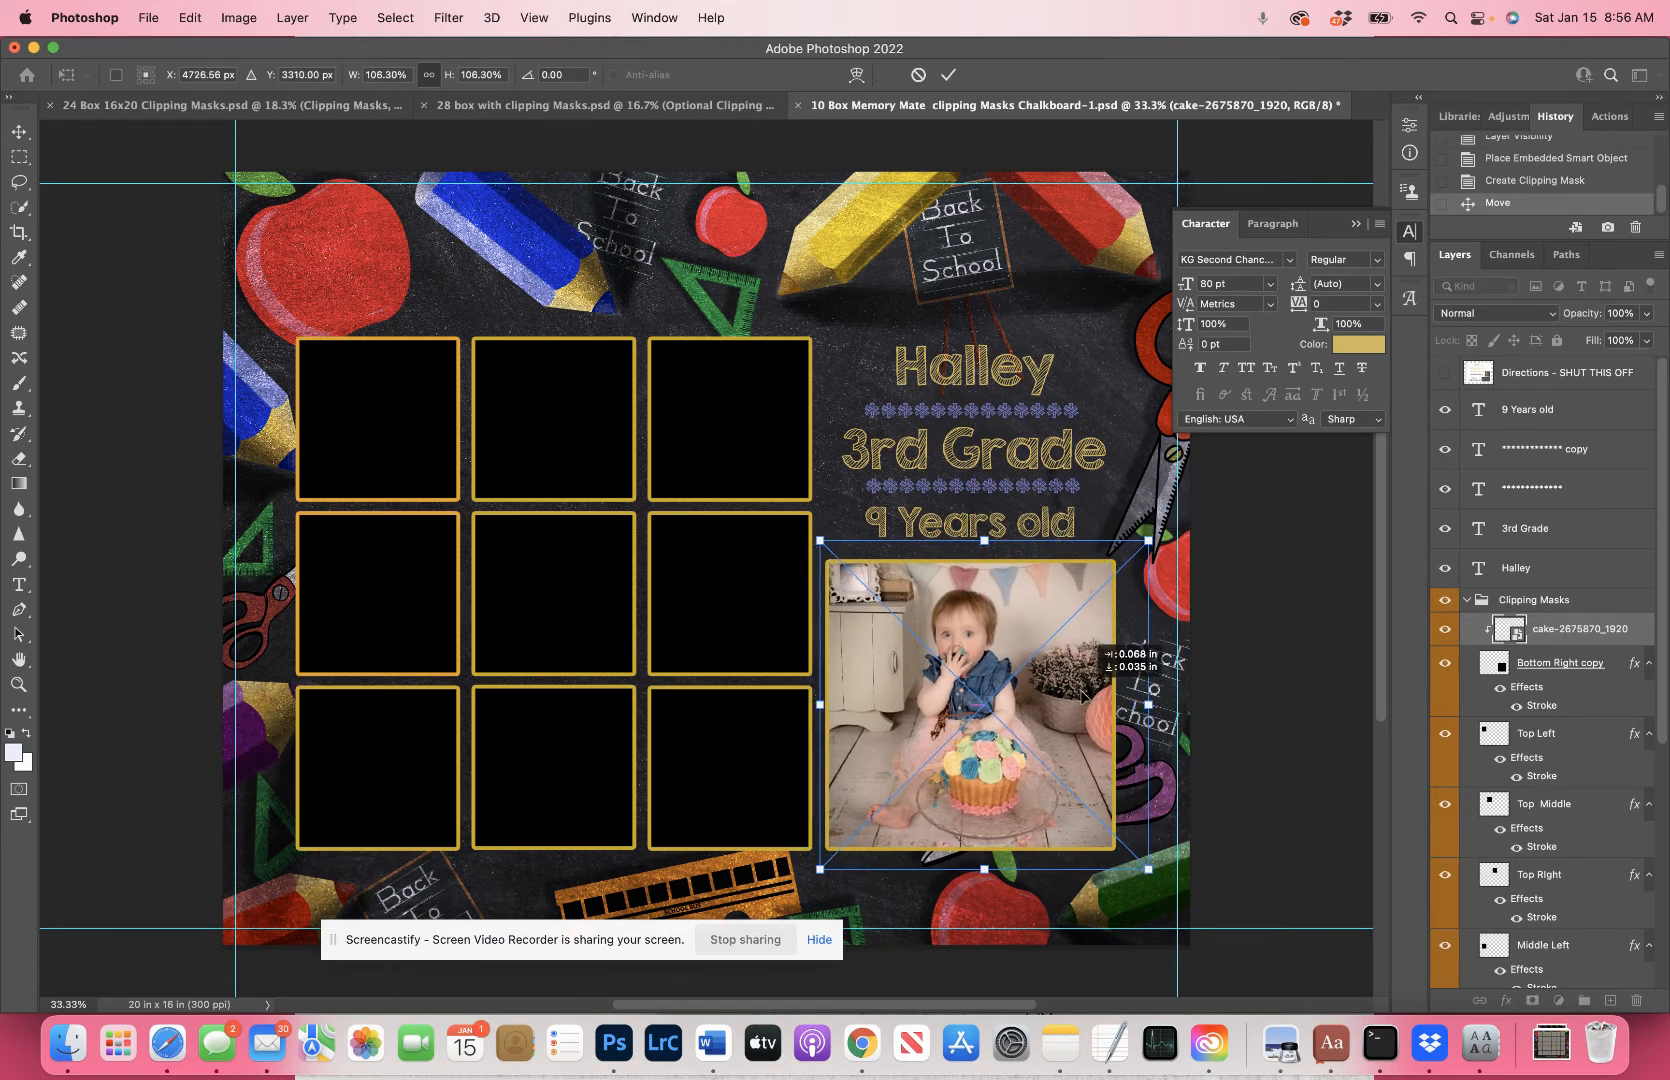
click(948, 74)
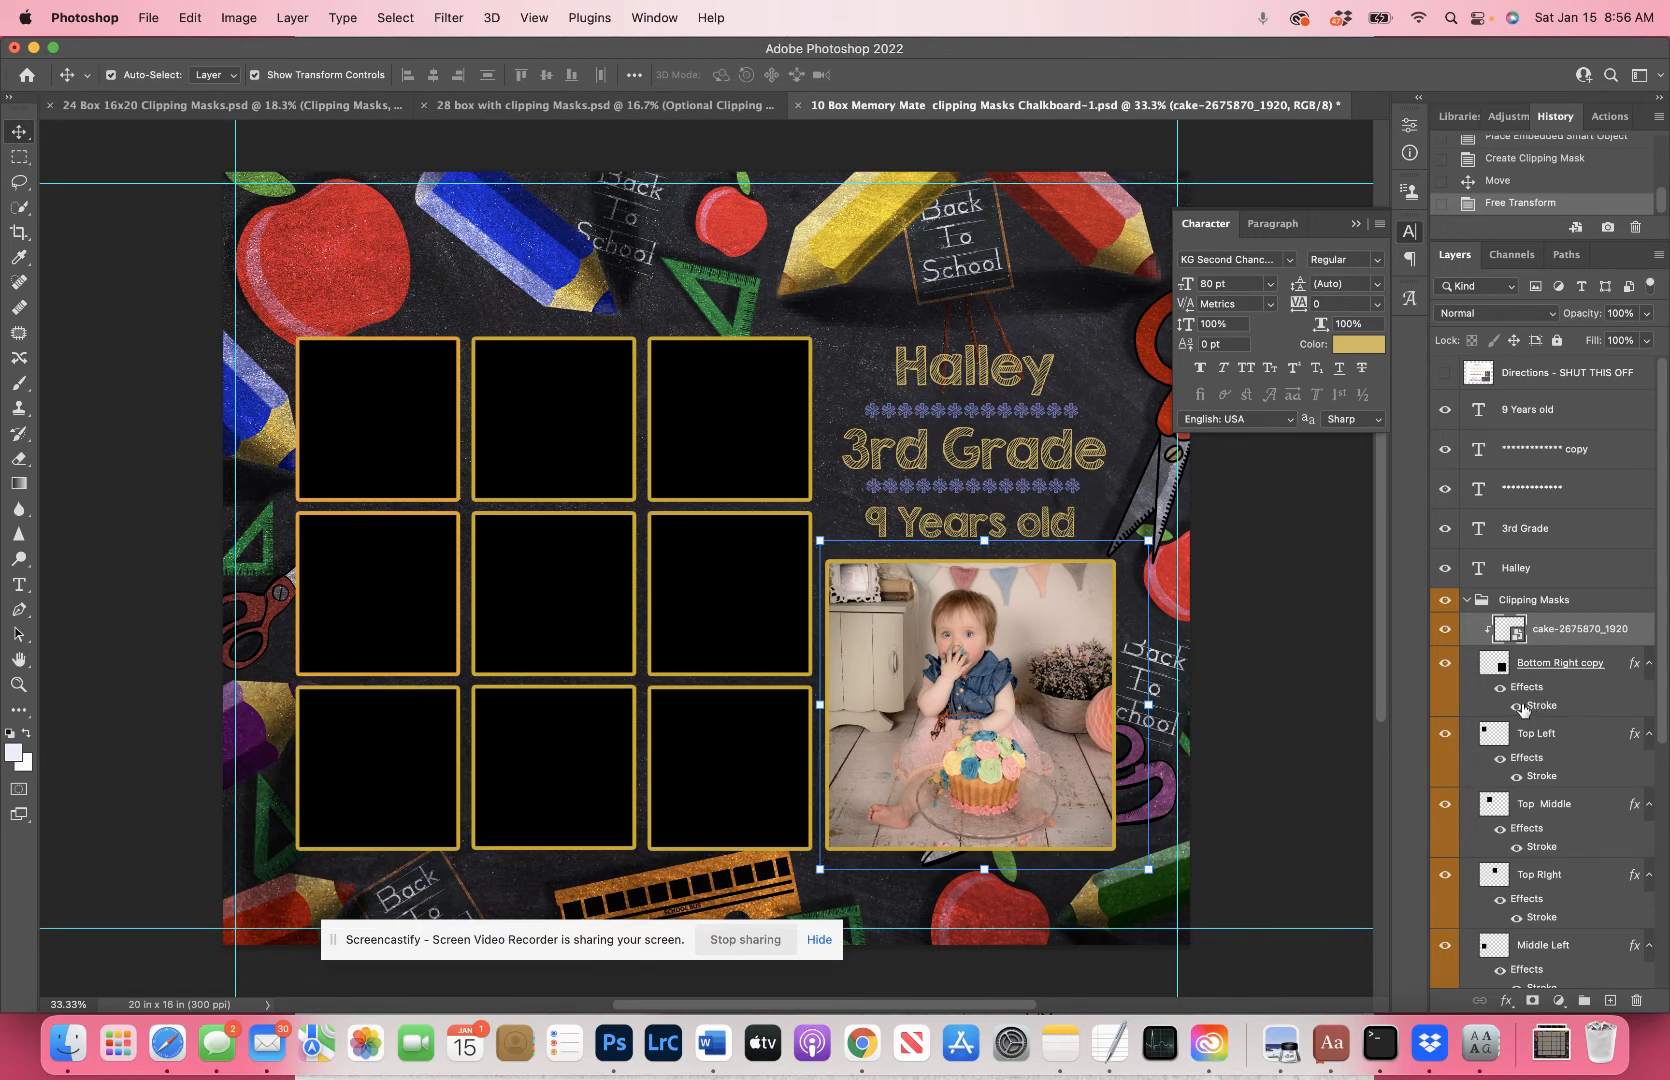
click(1327, 678)
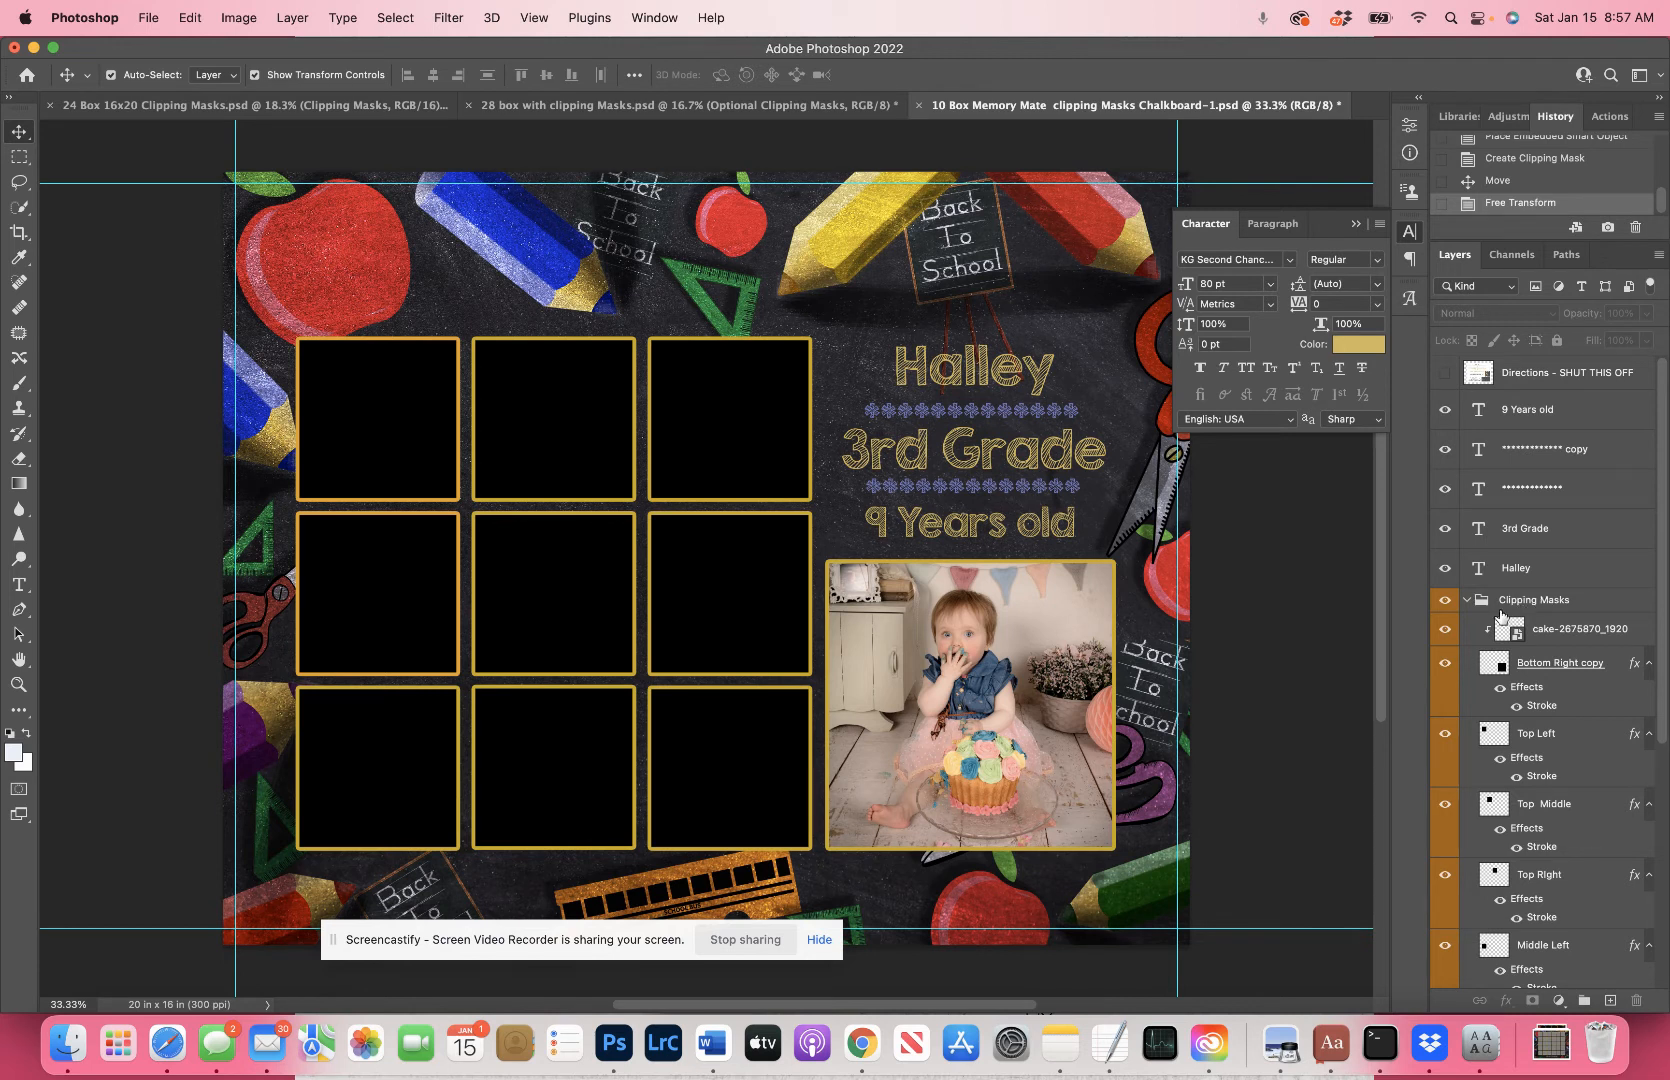
Step: Open the Stroke effect of the "Bottom Right copy" layer and its stroke colour for editing
double_click(1542, 706)
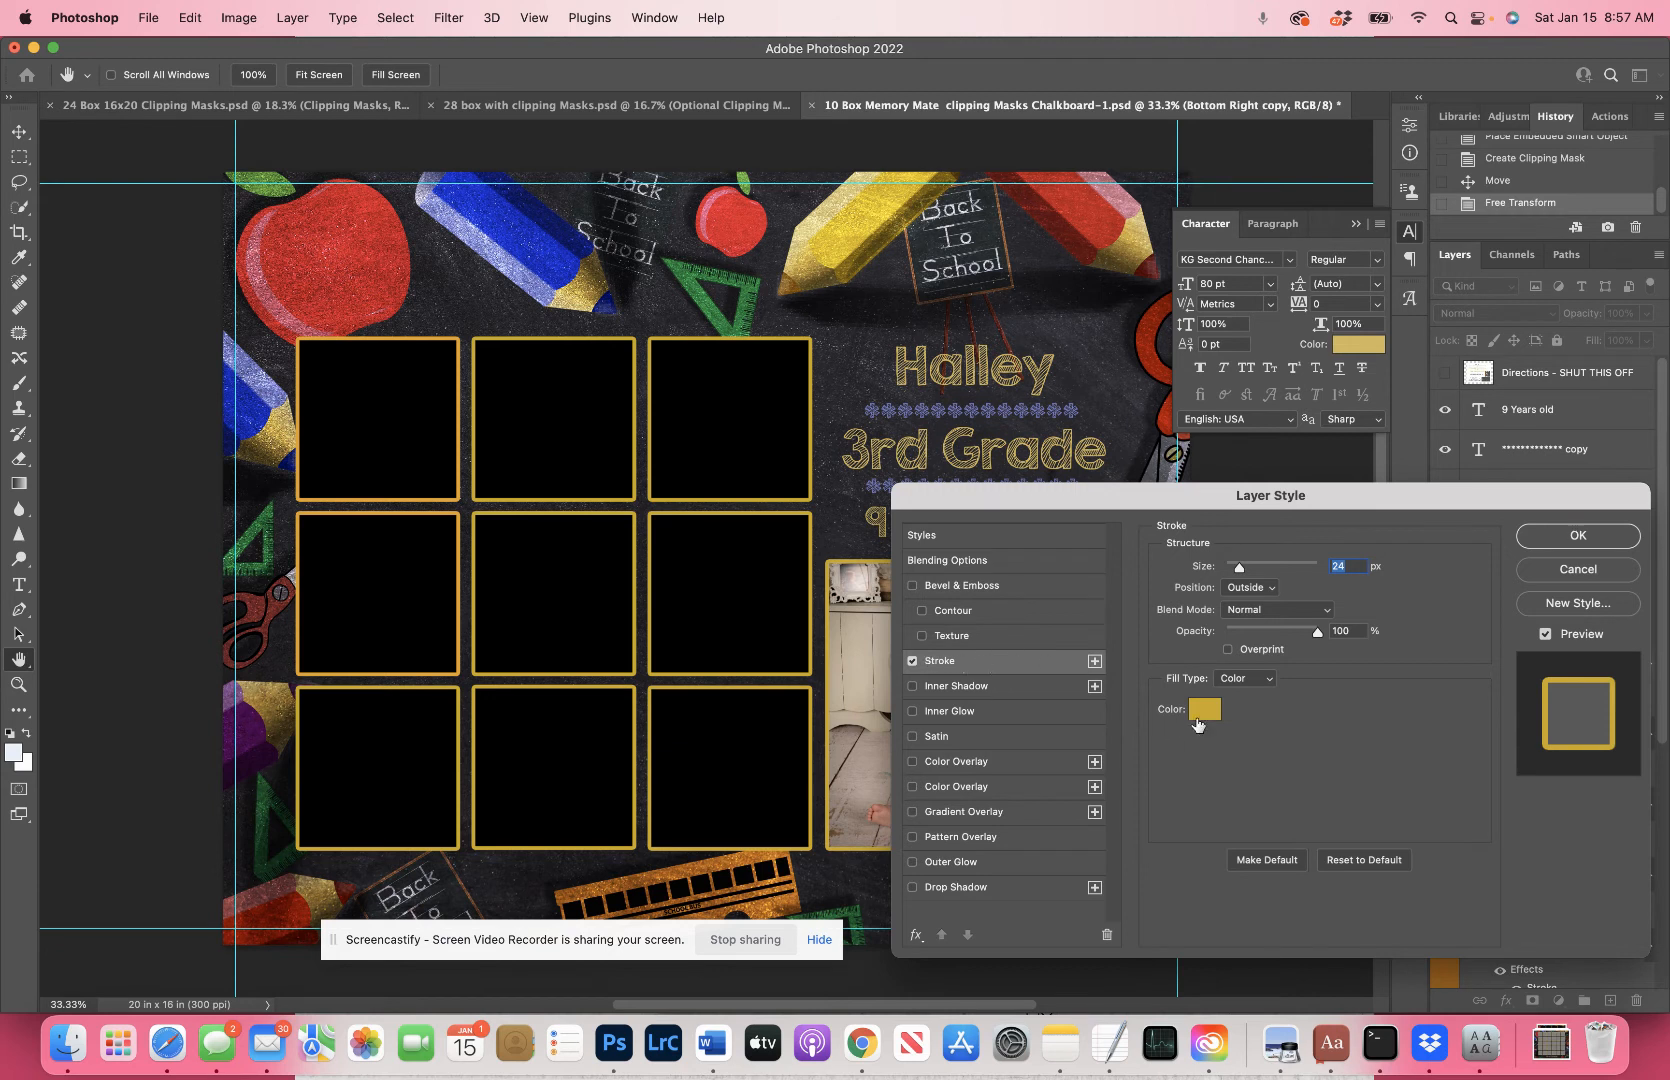
drag(1101, 509, 1242, 407)
click(1346, 608)
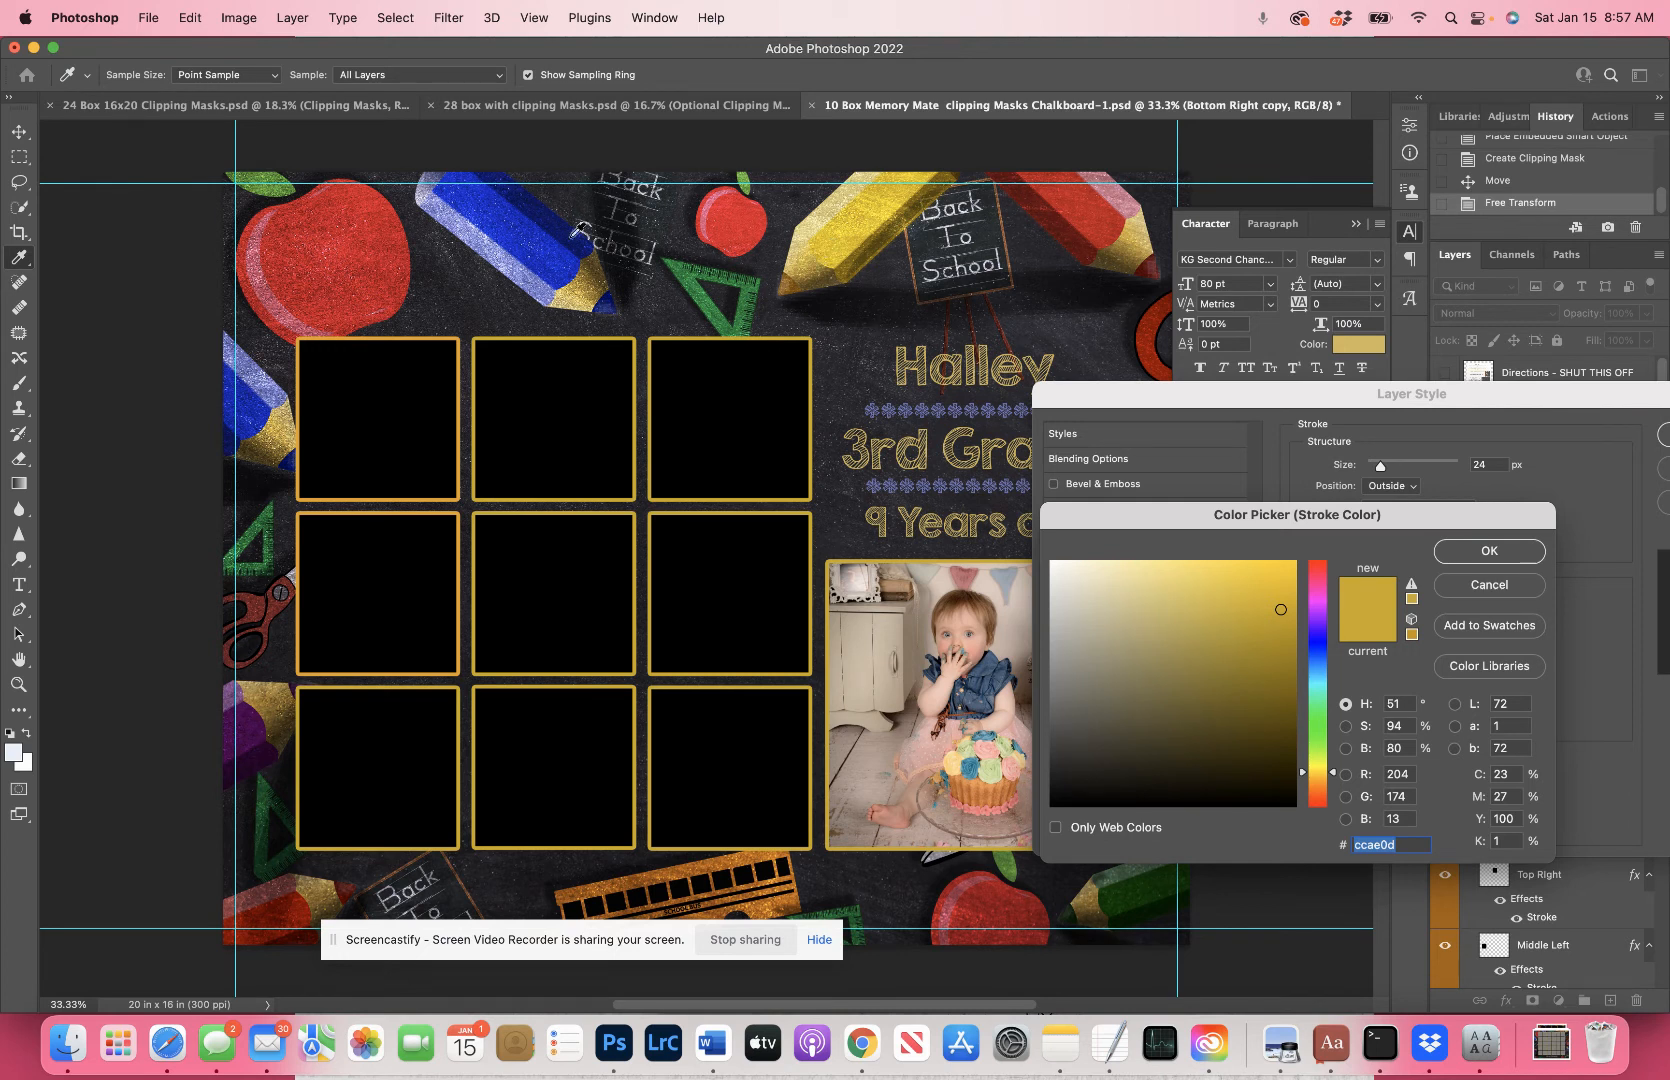
Step: Try stroke colours sampled from the chalk artwork: pinkish red from the apple, yellow from the pencil and greens from the triangle rulers
click(295, 309)
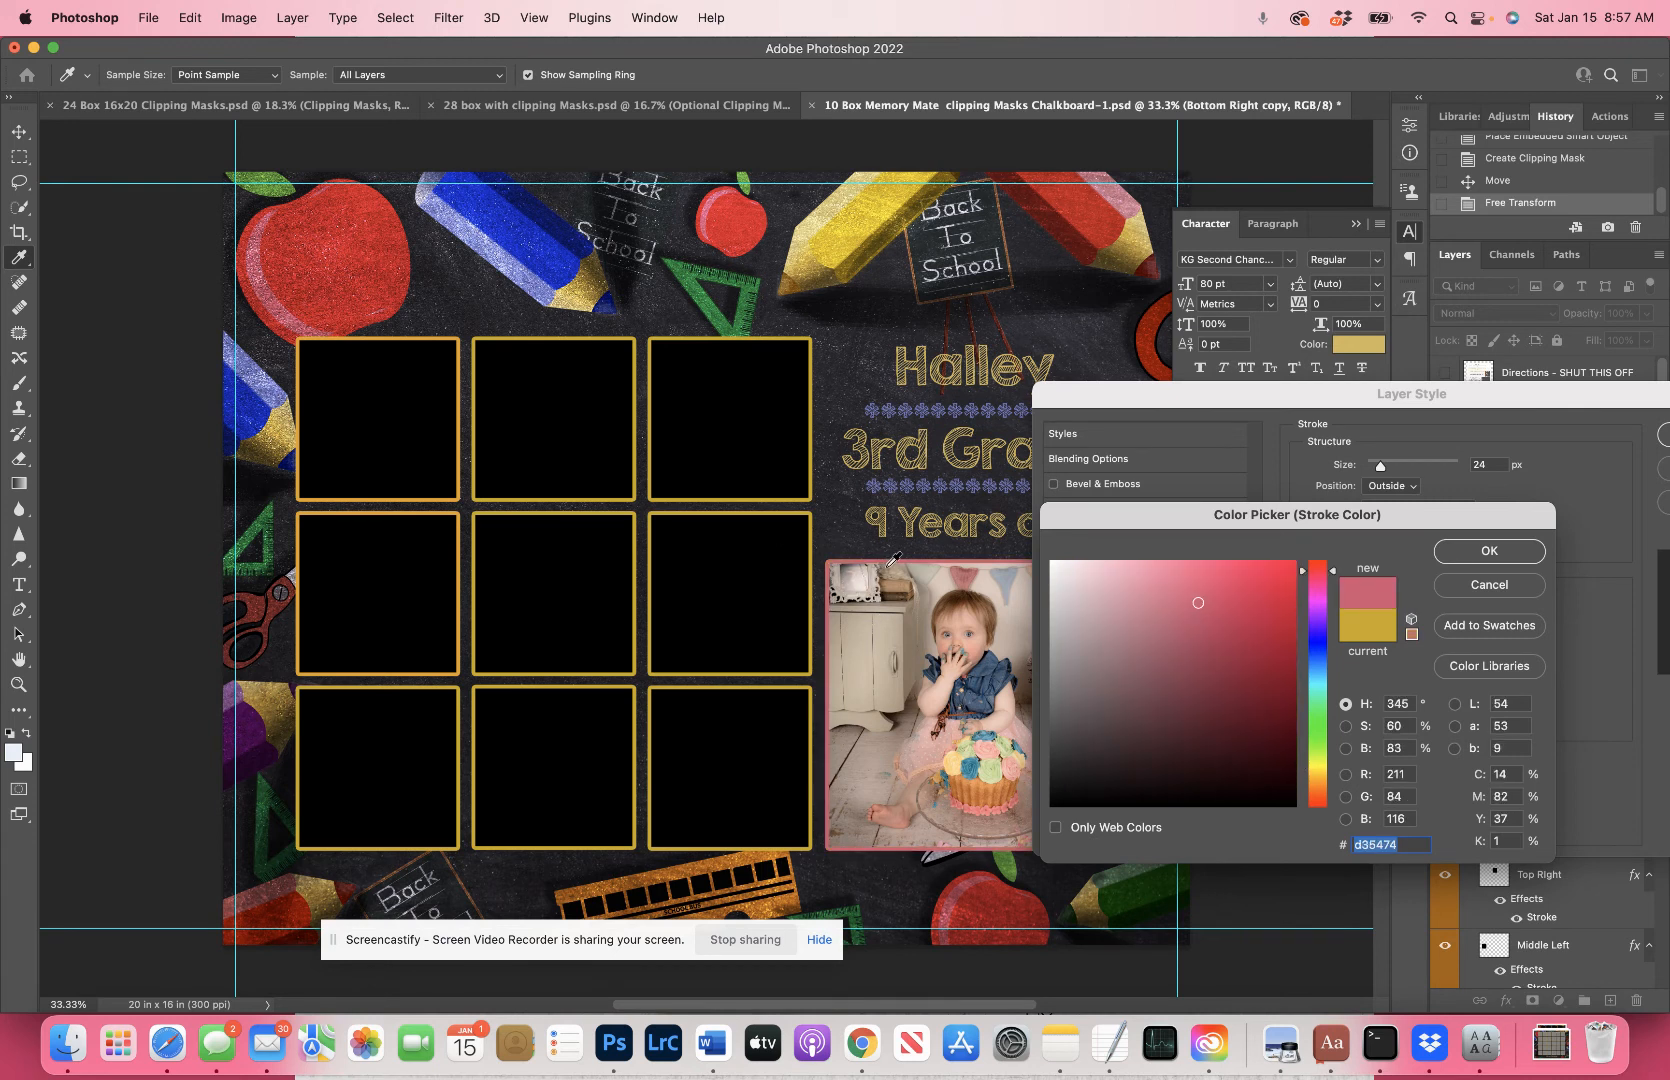
click(266, 797)
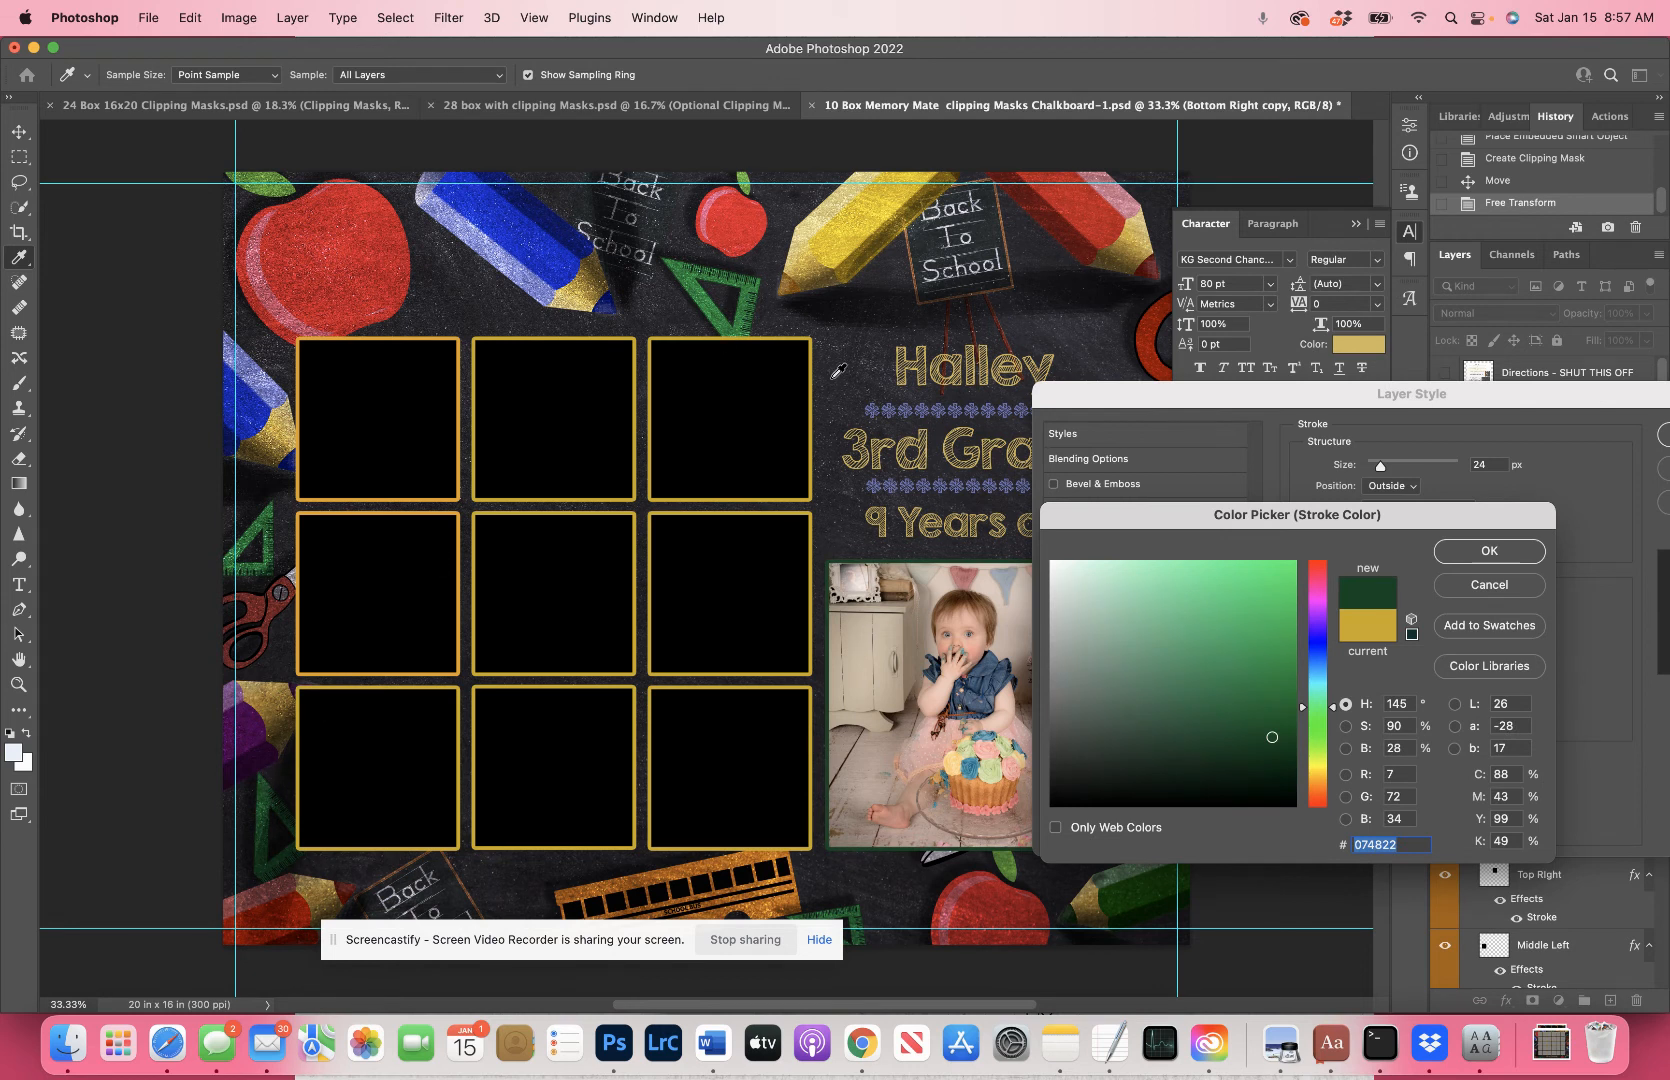
click(748, 313)
click(856, 207)
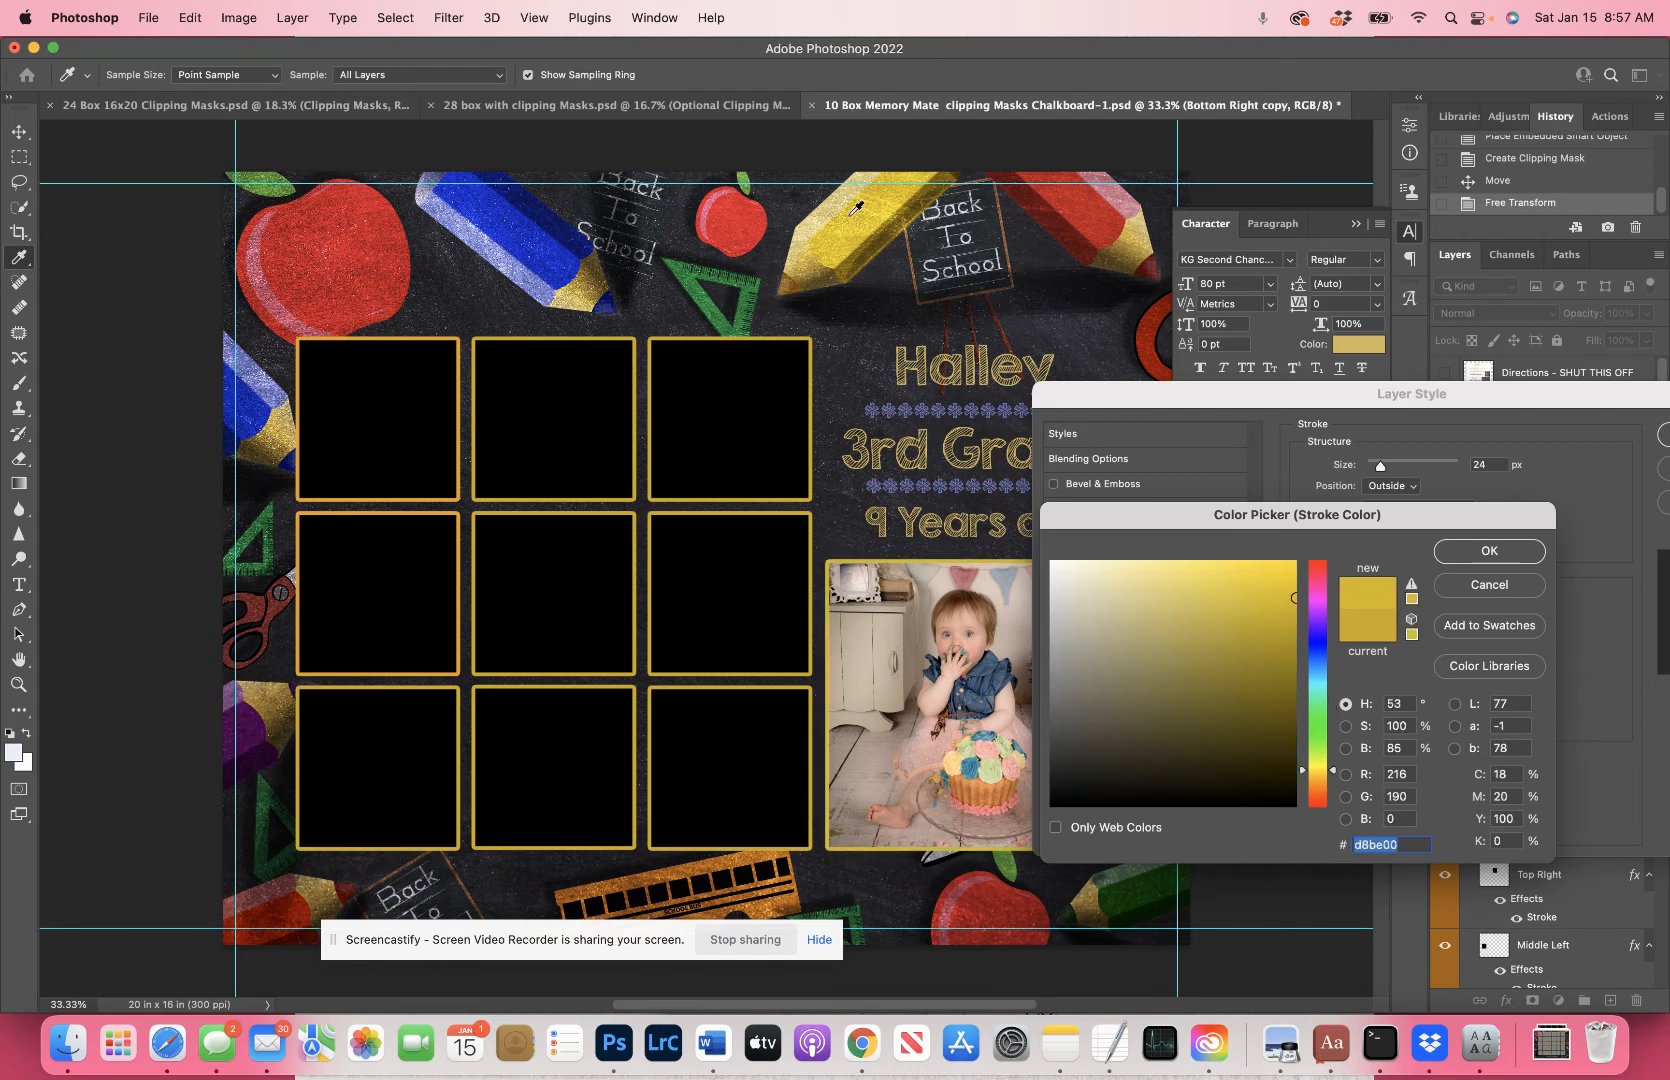
click(752, 295)
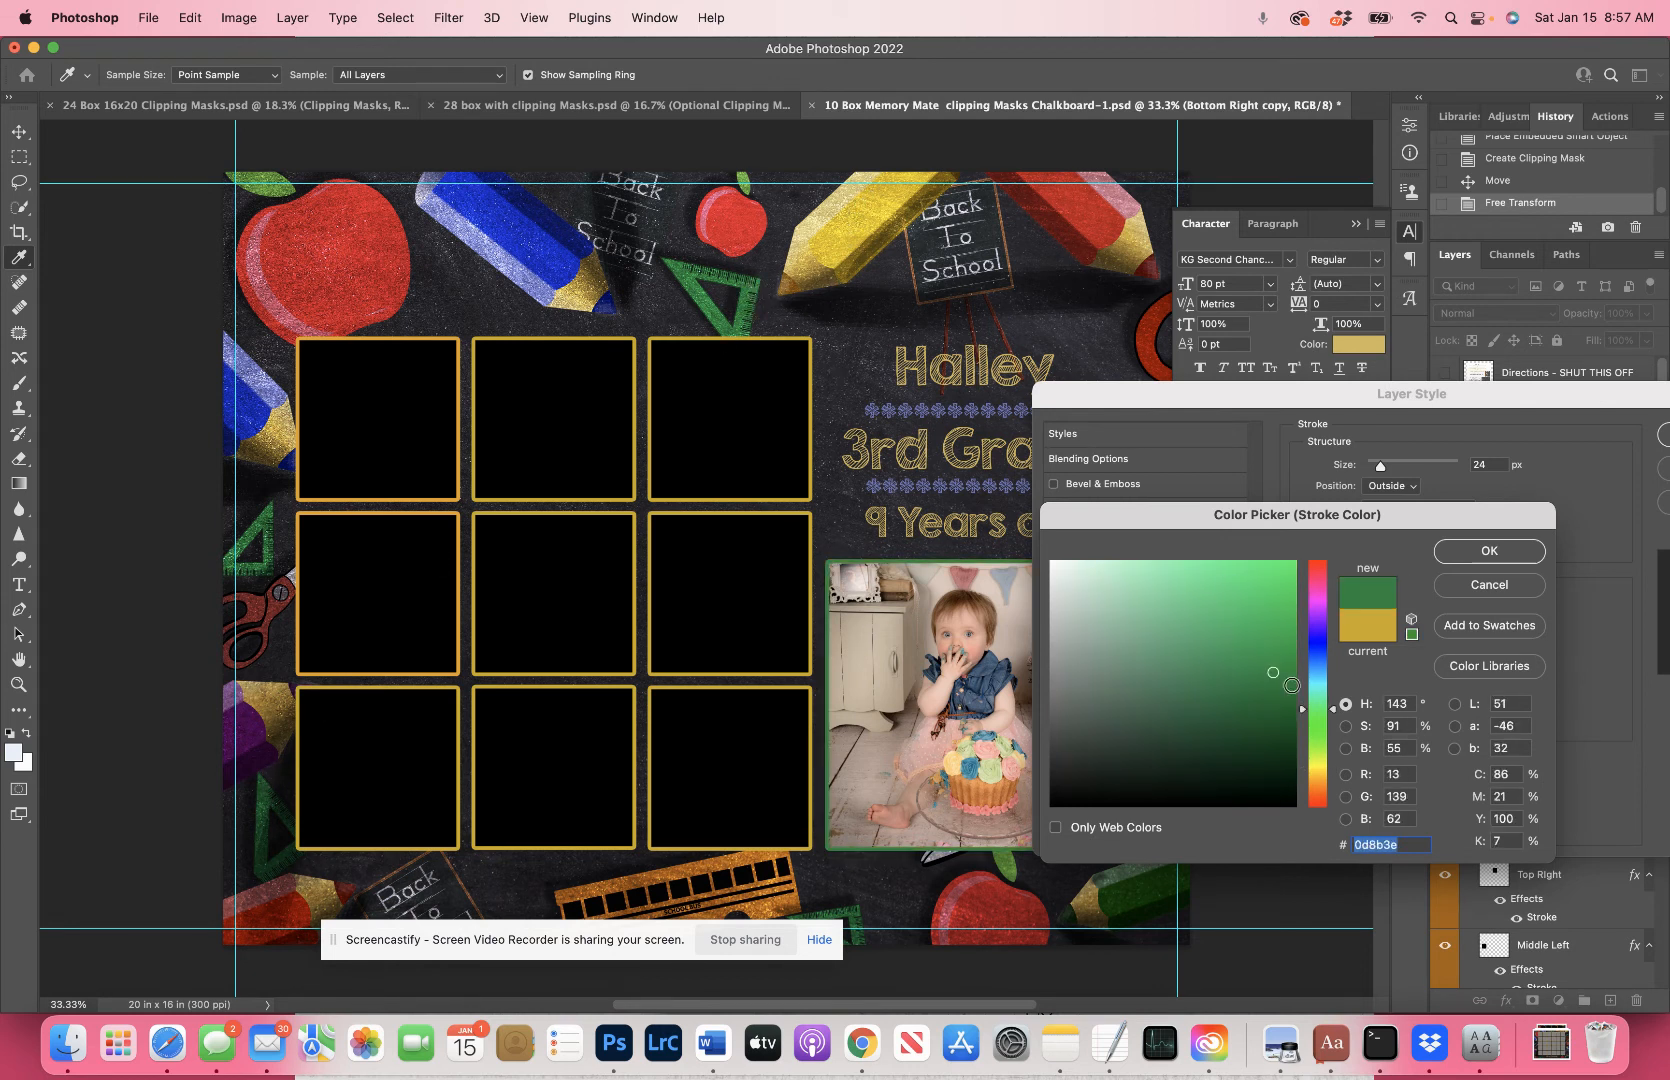
Step: Set the "Bottom Right copy" box's stroke colour to light purple cb71cc and apply the layer style
click(1322, 787)
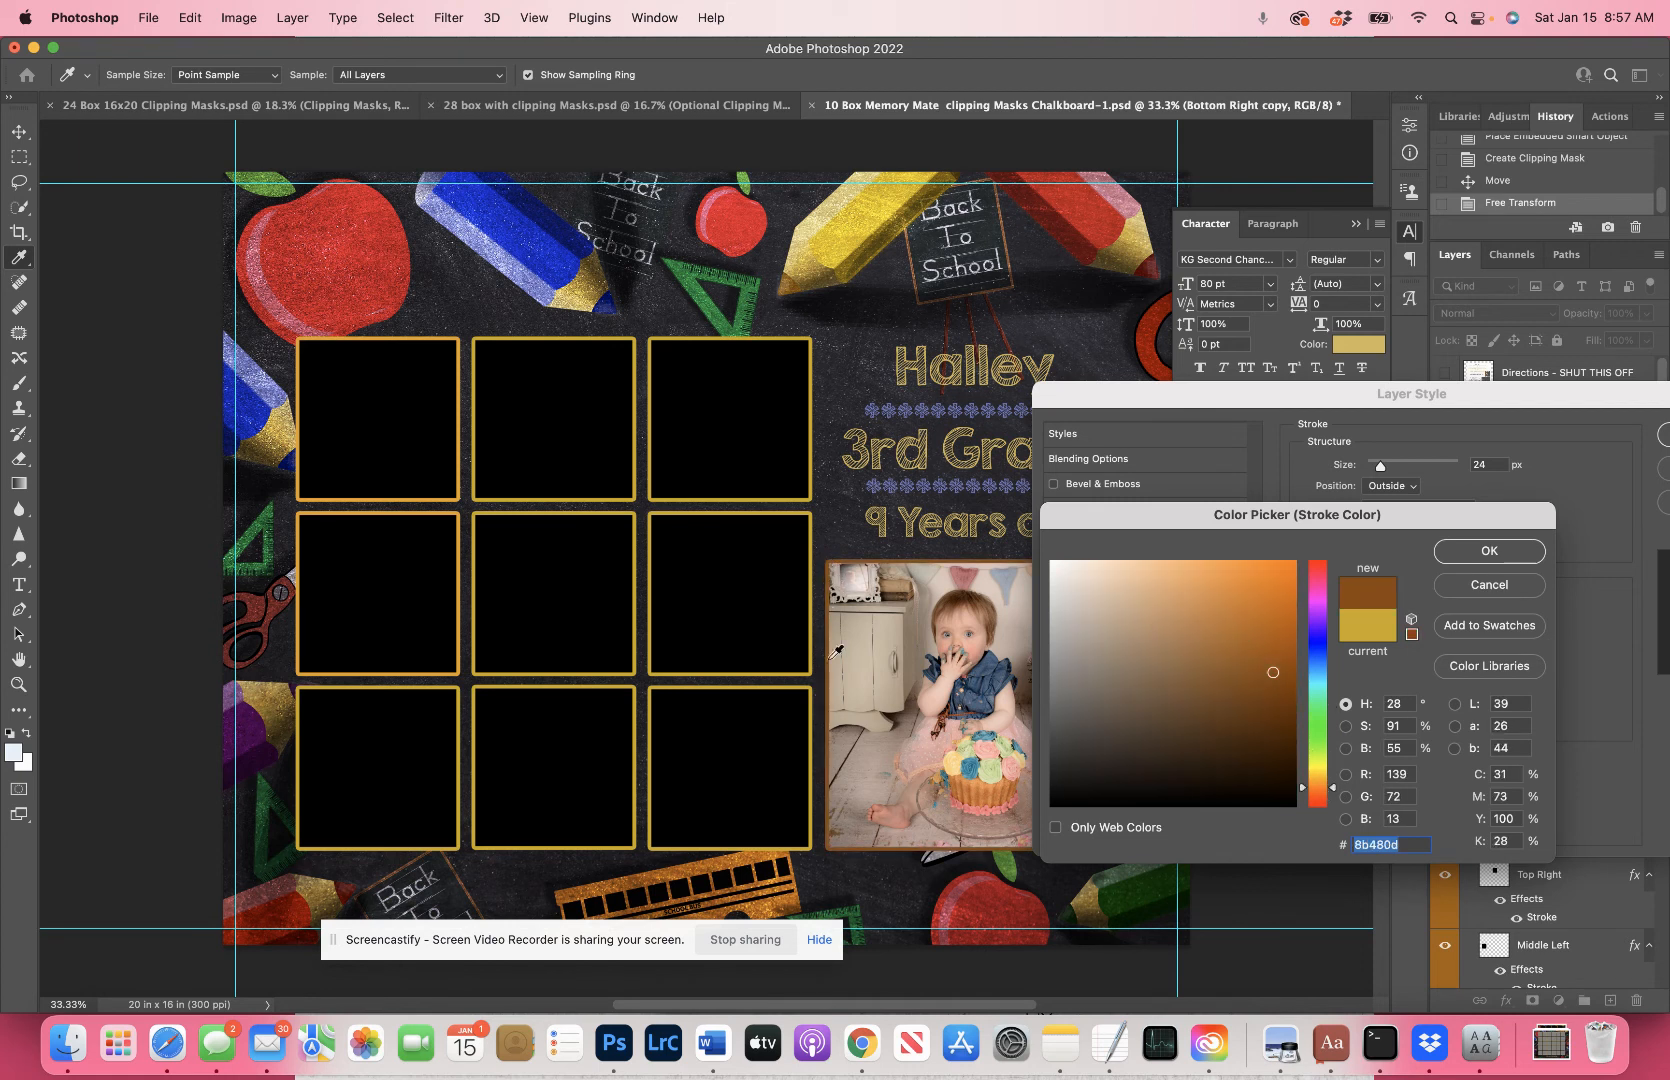
click(1160, 608)
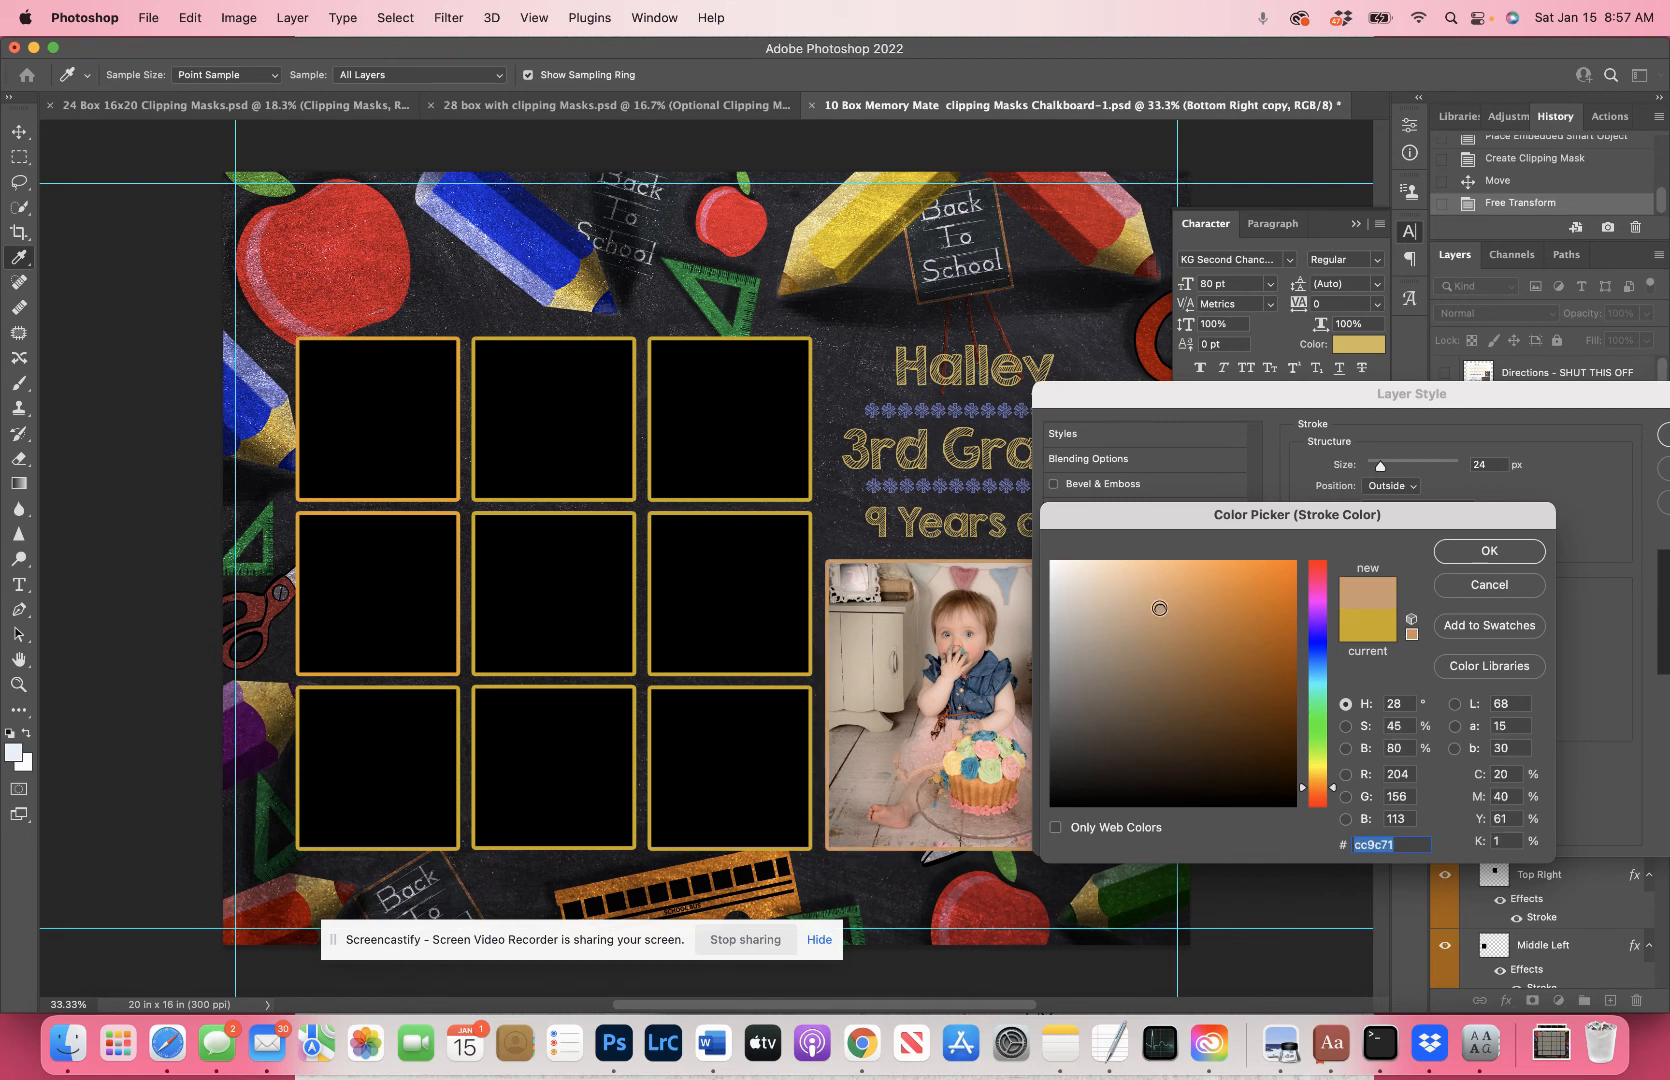
click(1316, 601)
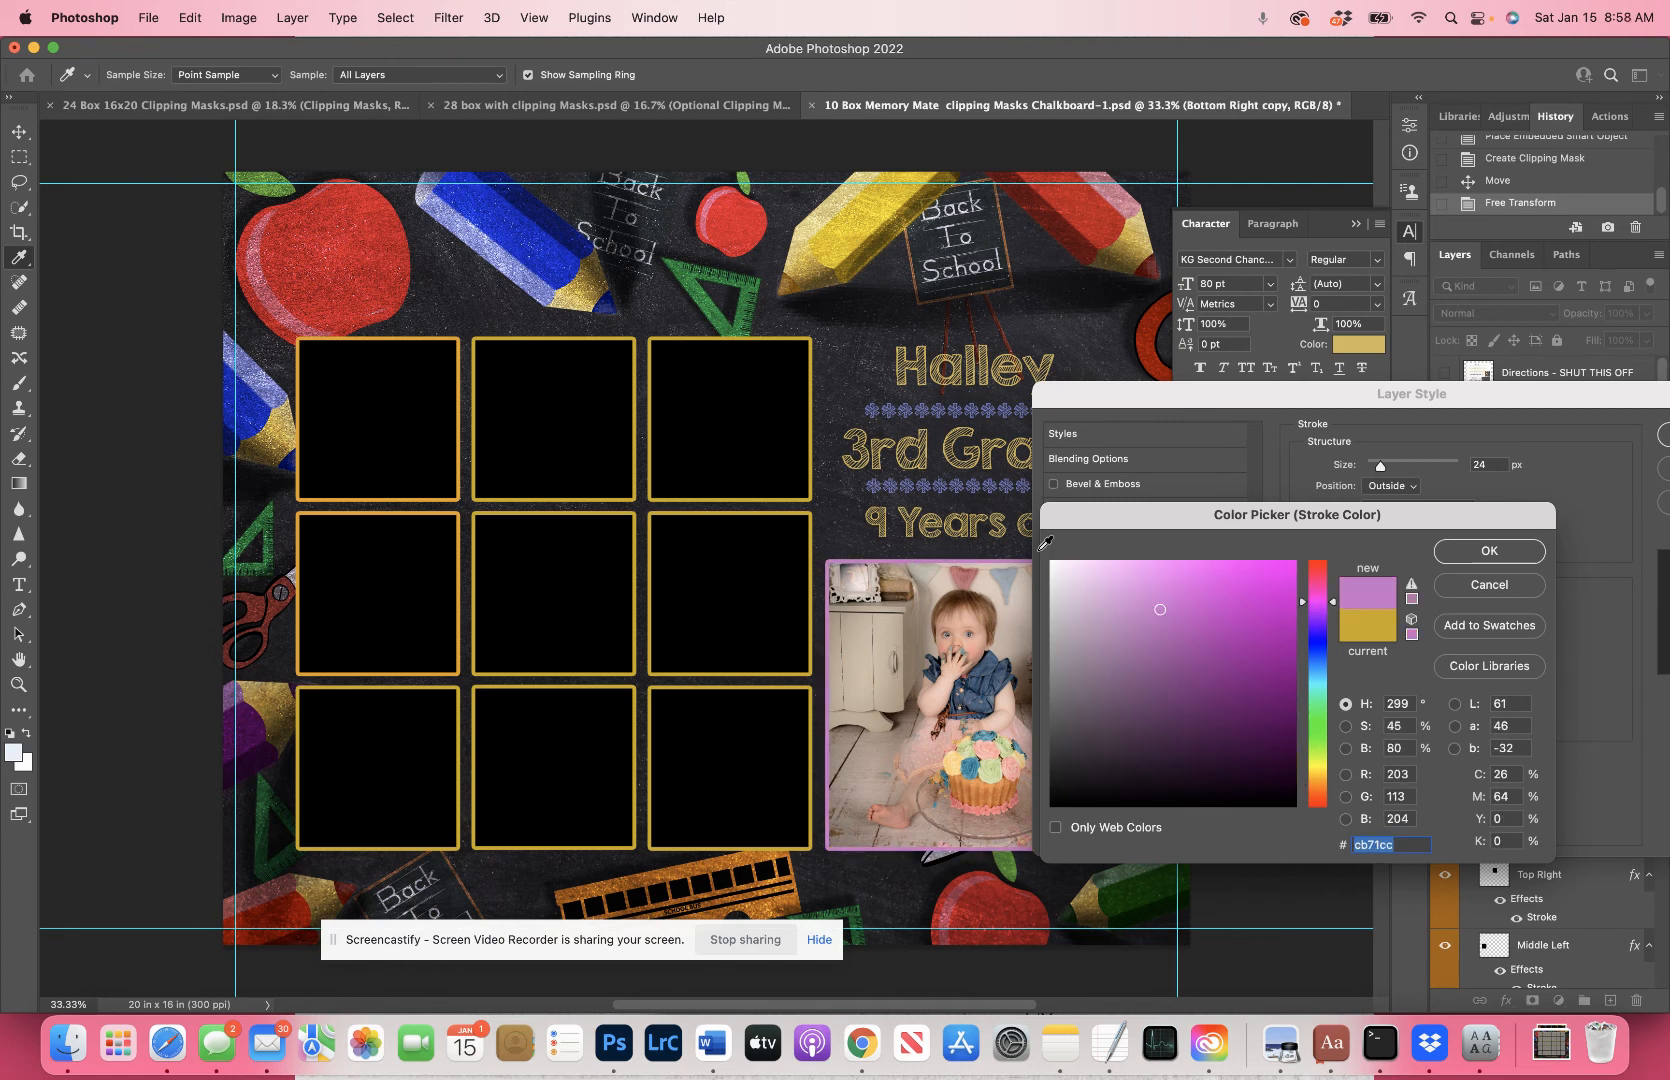
click(1500, 558)
drag(1538, 399, 1252, 399)
click(1376, 445)
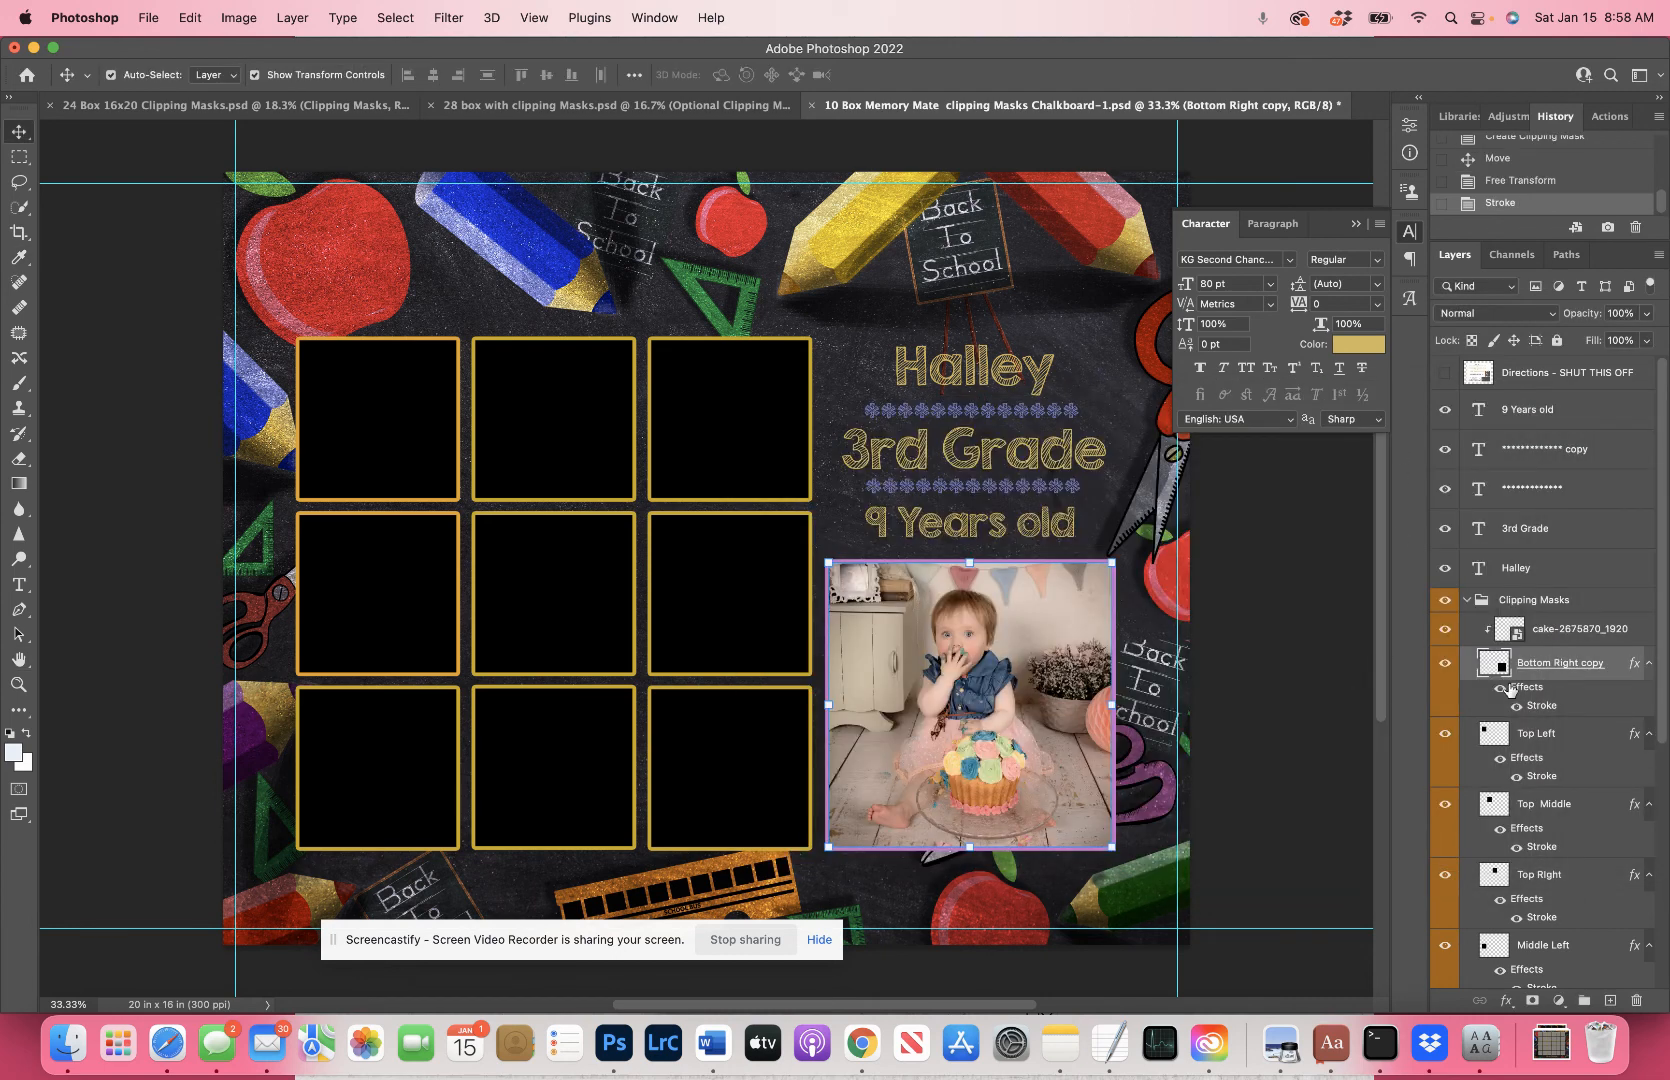